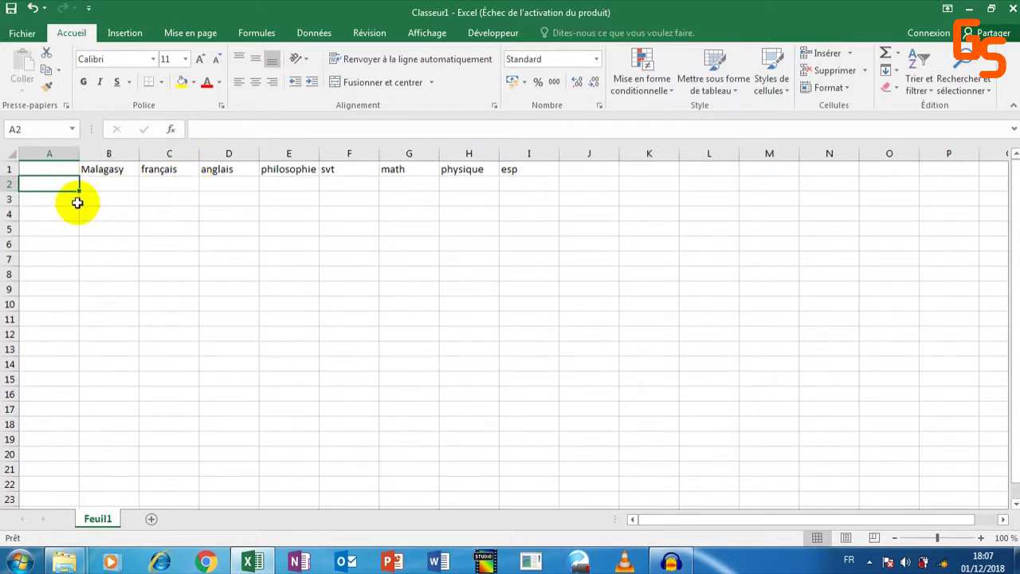
- Enter bema0 in cell A2 and fill the series down column A to bema20 in A22
left_click(223, 130)
type("bema0")
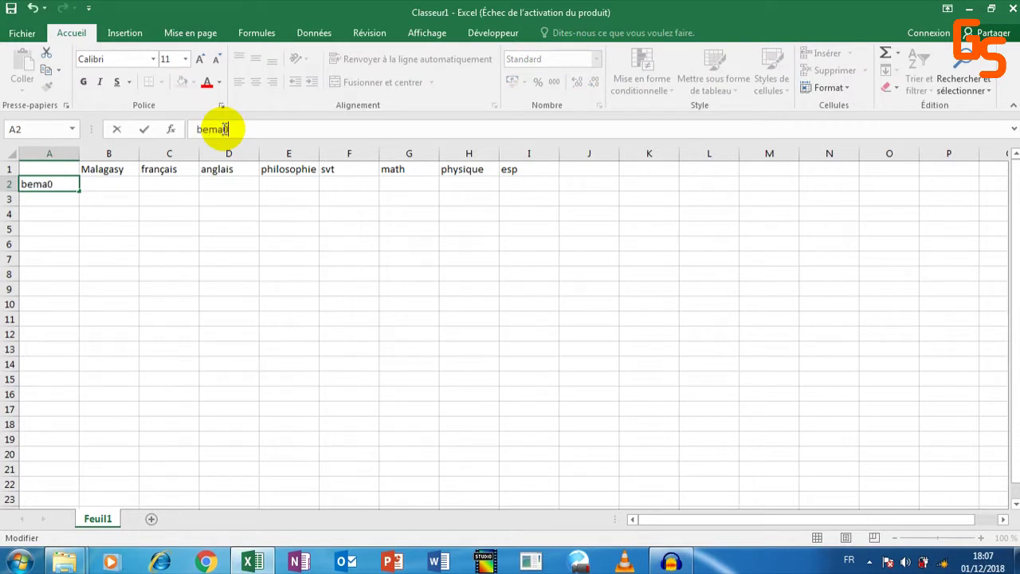
left_click(80, 188)
left_click_drag(79, 191, 74, 486)
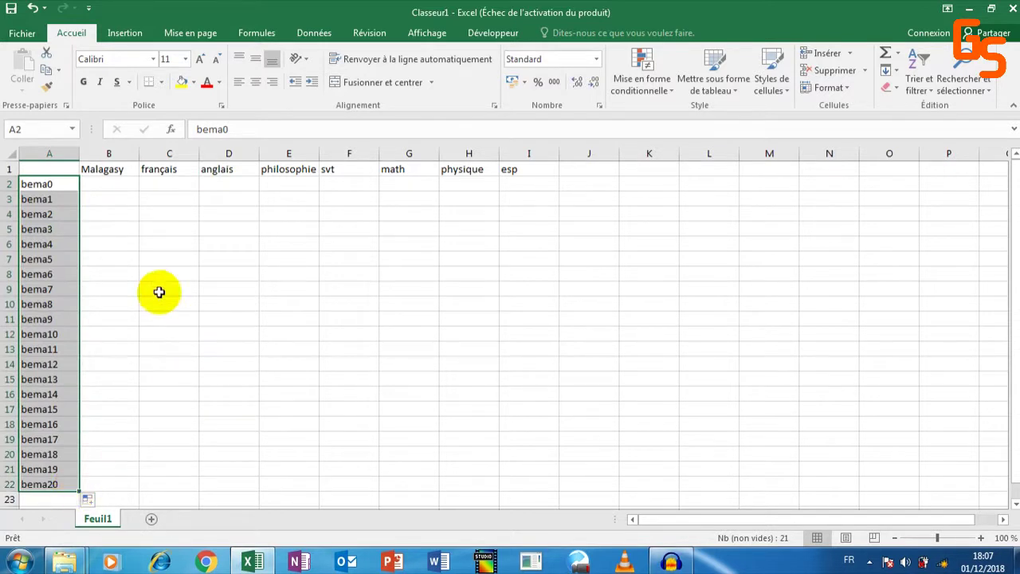
left_click(124, 184)
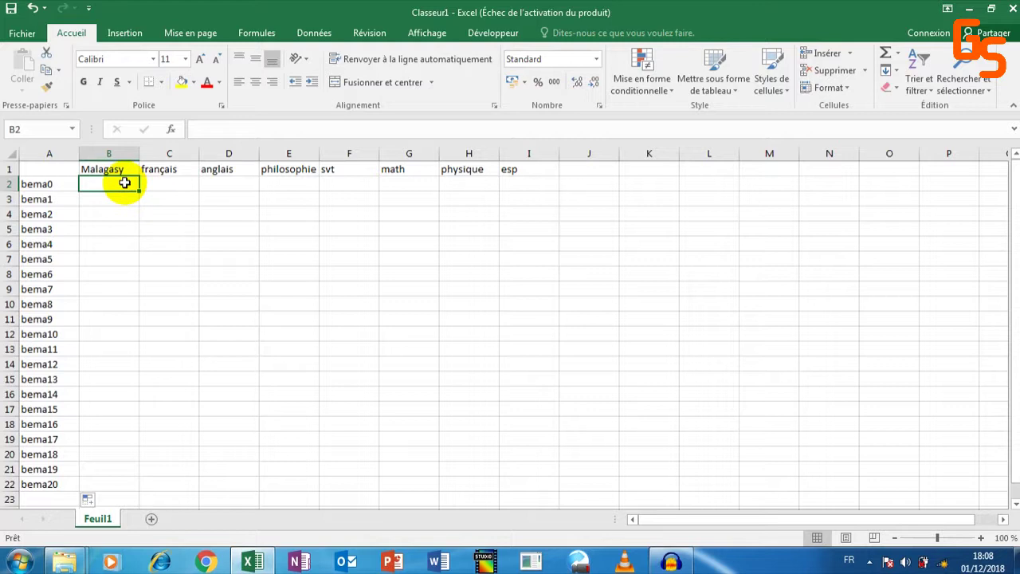
left_click(515, 495, "shift")
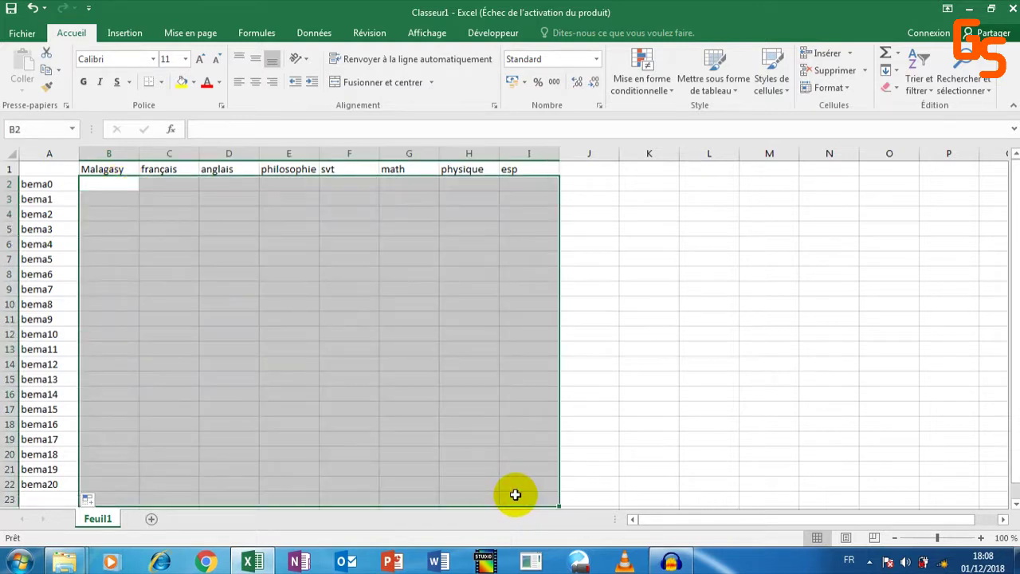
left_click(519, 482)
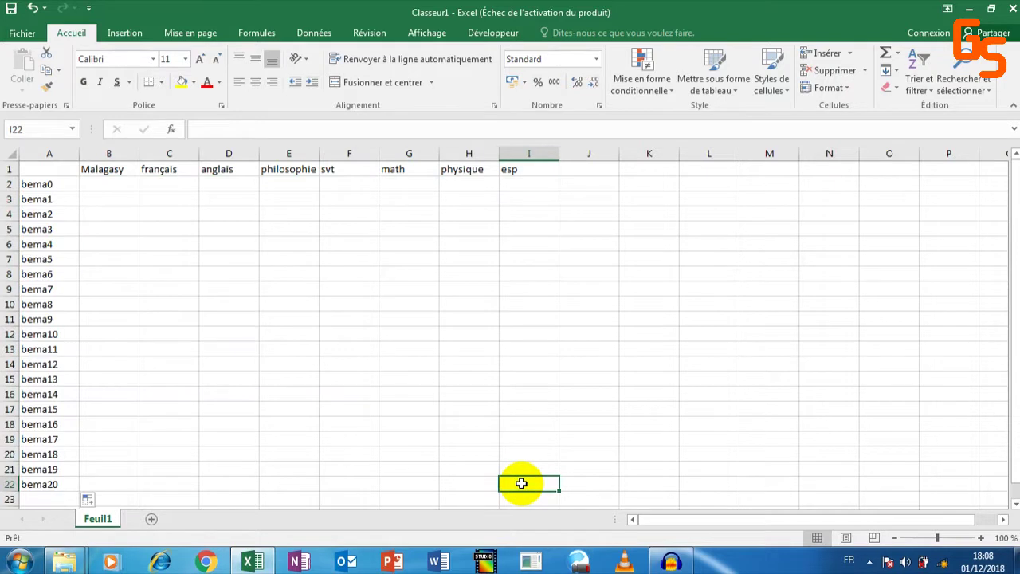
left_click(118, 188)
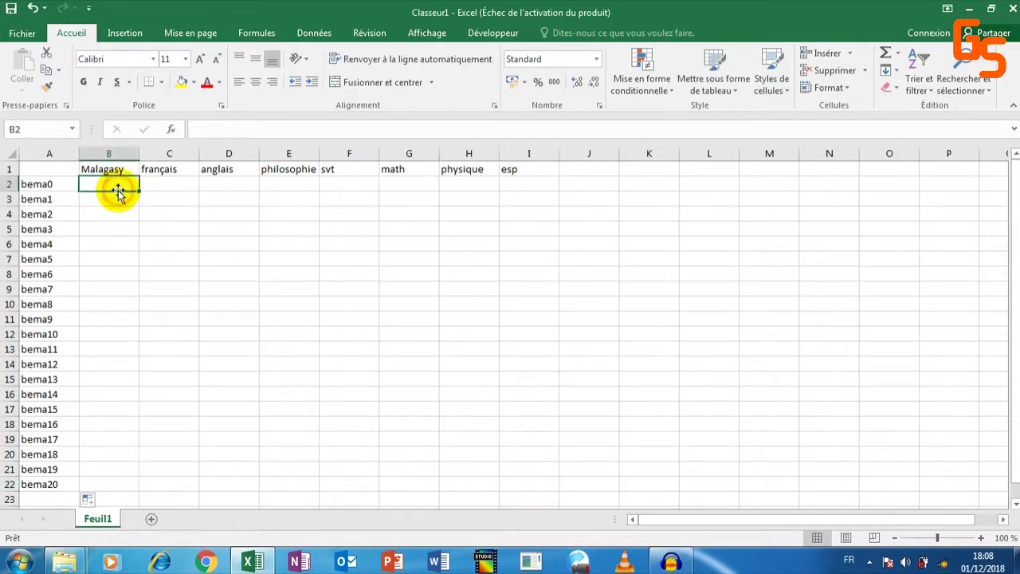
left_click(519, 481, "shift")
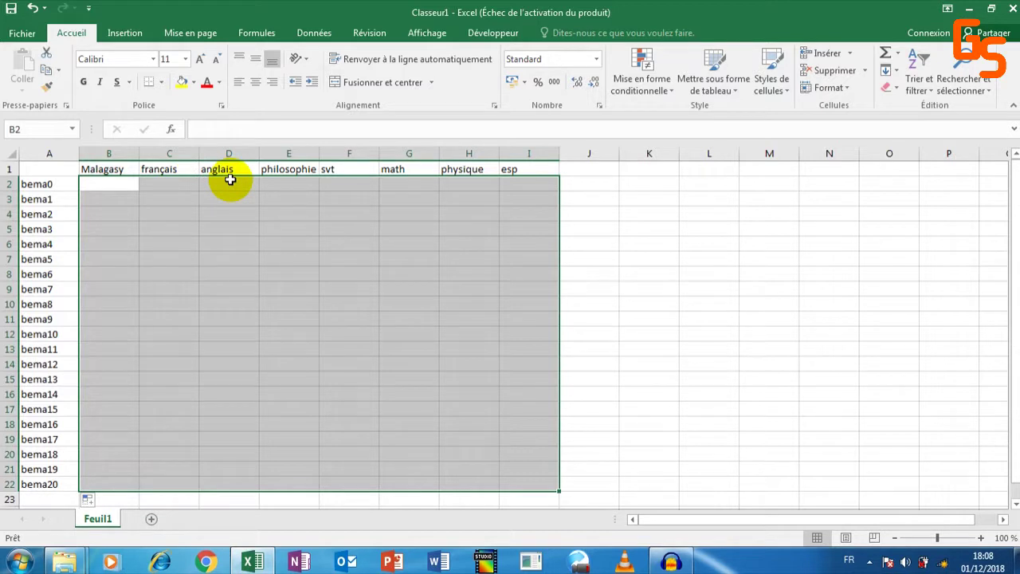
- Start inserting a function in cell B2 and set the function category to Tous
left_click(114, 186)
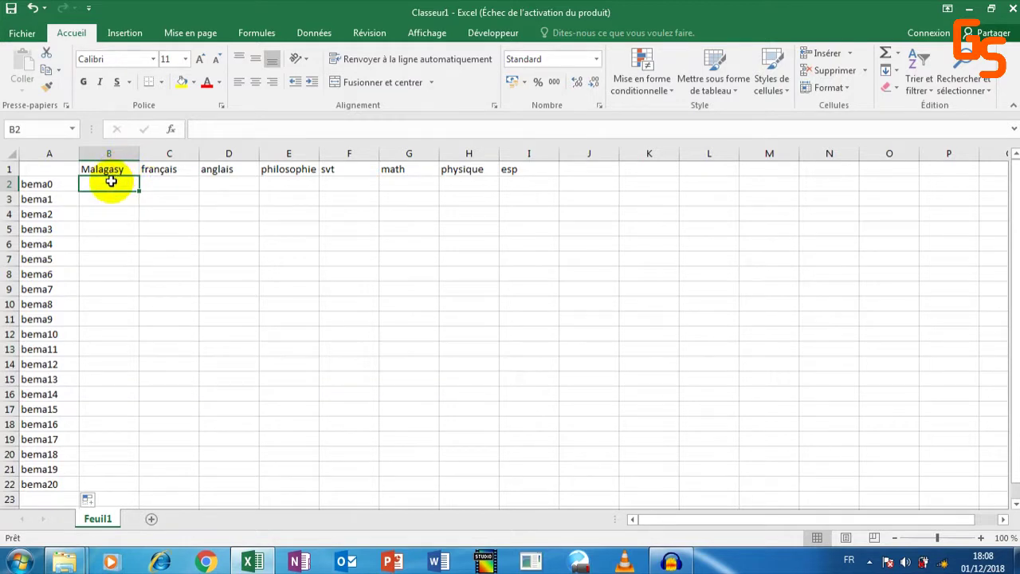
left_click(263, 38)
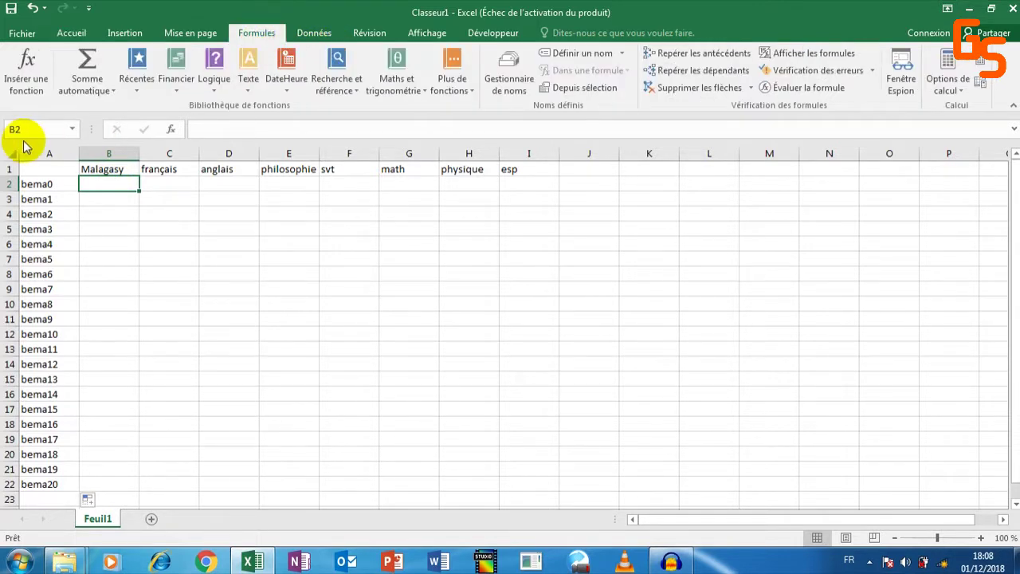
left_click(32, 97)
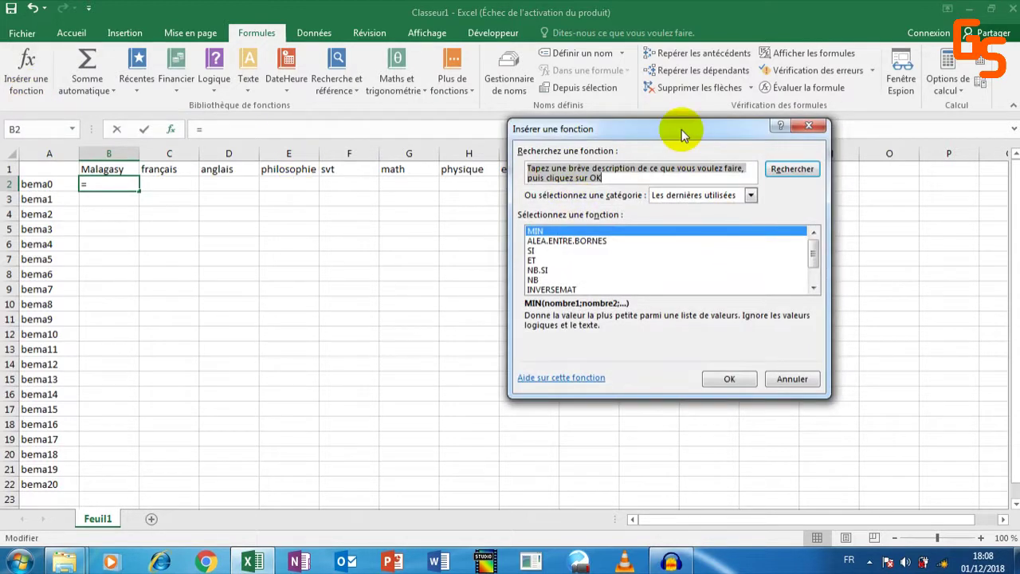
left_click_drag(680, 130, 498, 144)
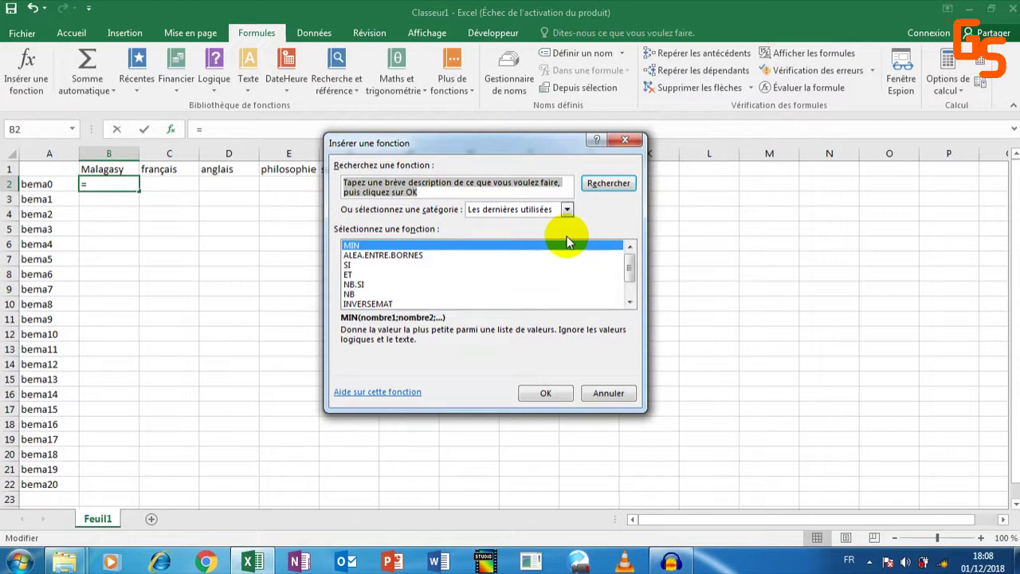
left_click_drag(626, 266, 630, 191)
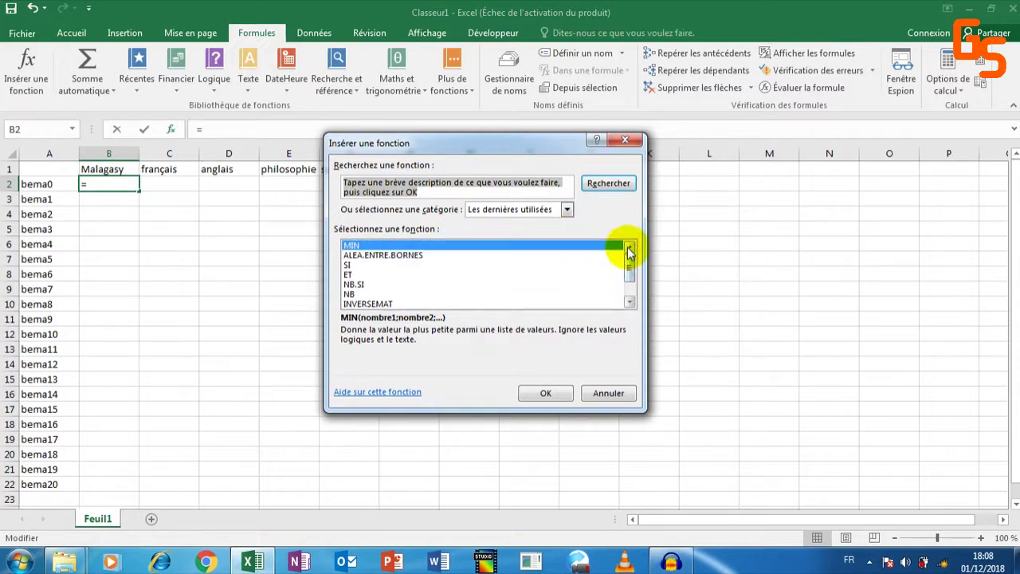
left_click(567, 210)
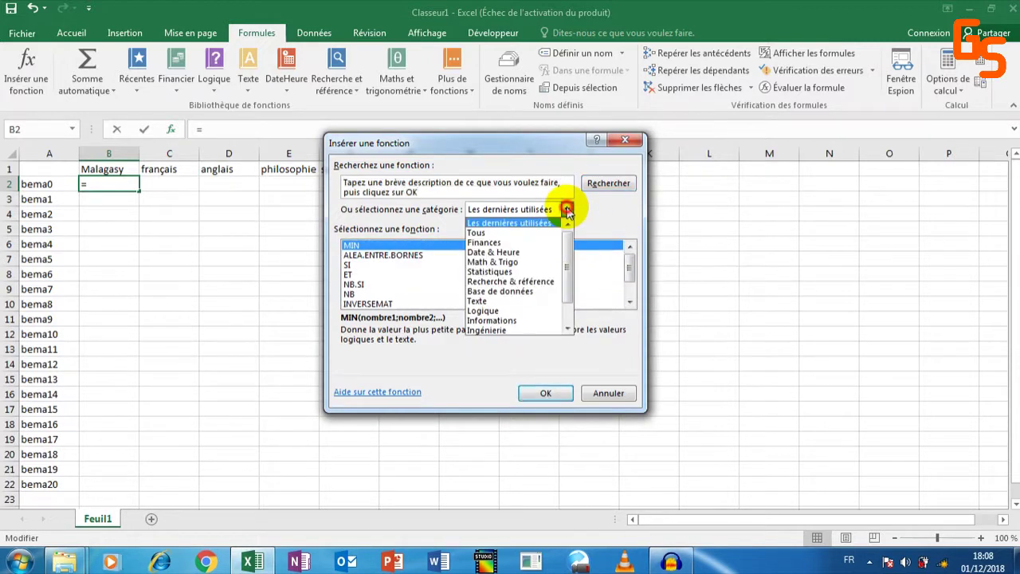
left_click(533, 232)
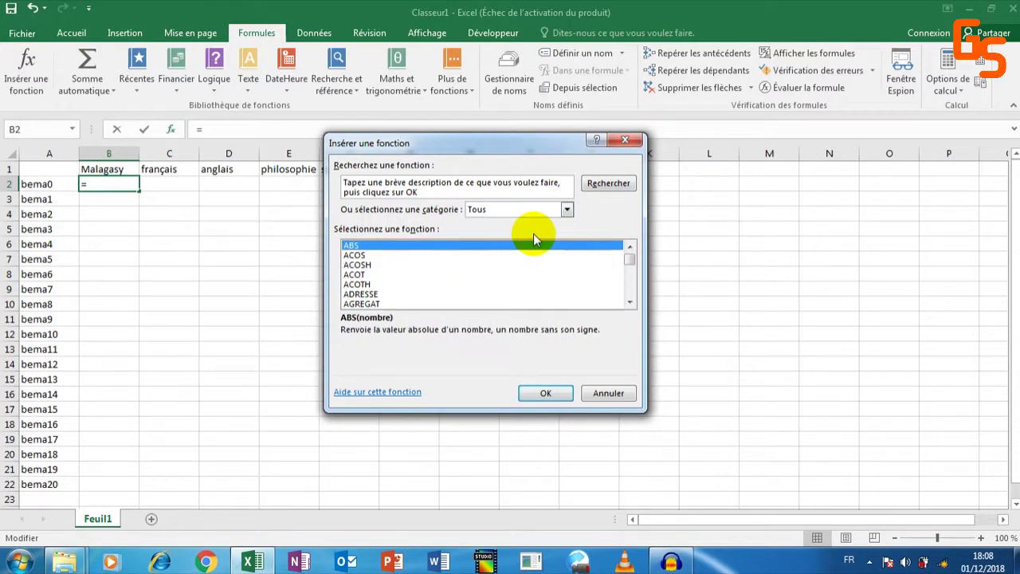
- Choose the ALEA.ENTRE.BORNES function for cell B2 and proceed to its arguments
key("Down")
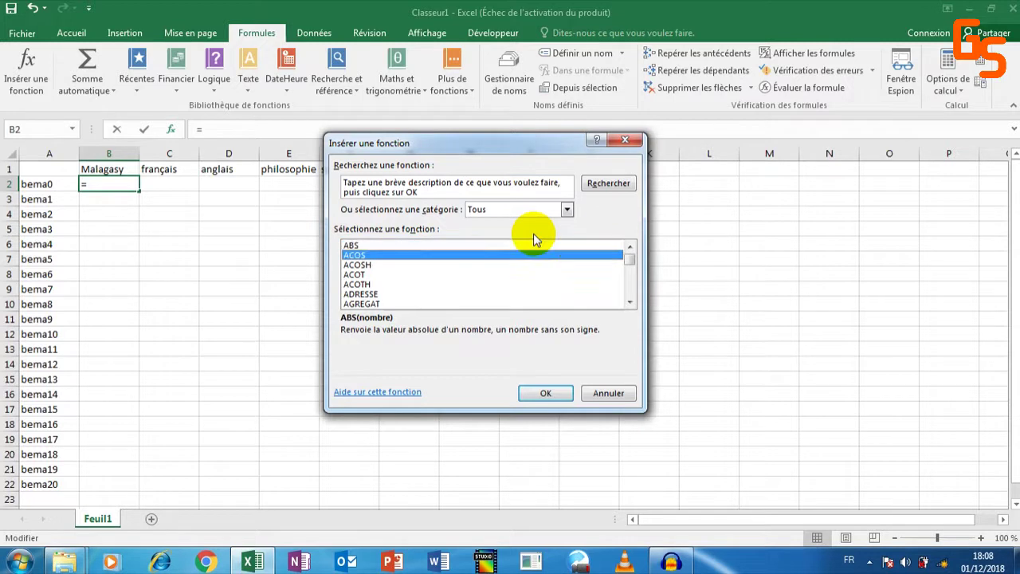
key("Down")
key("Down")
key("Down")
key("Down")
key("Down")
key("Down")
key("Down")
key("Down")
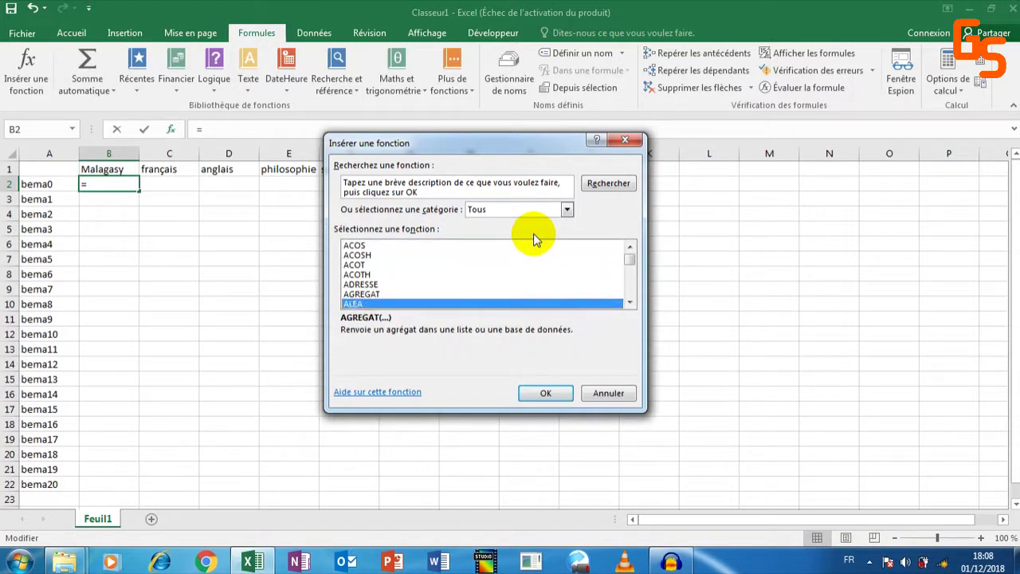
key("Up")
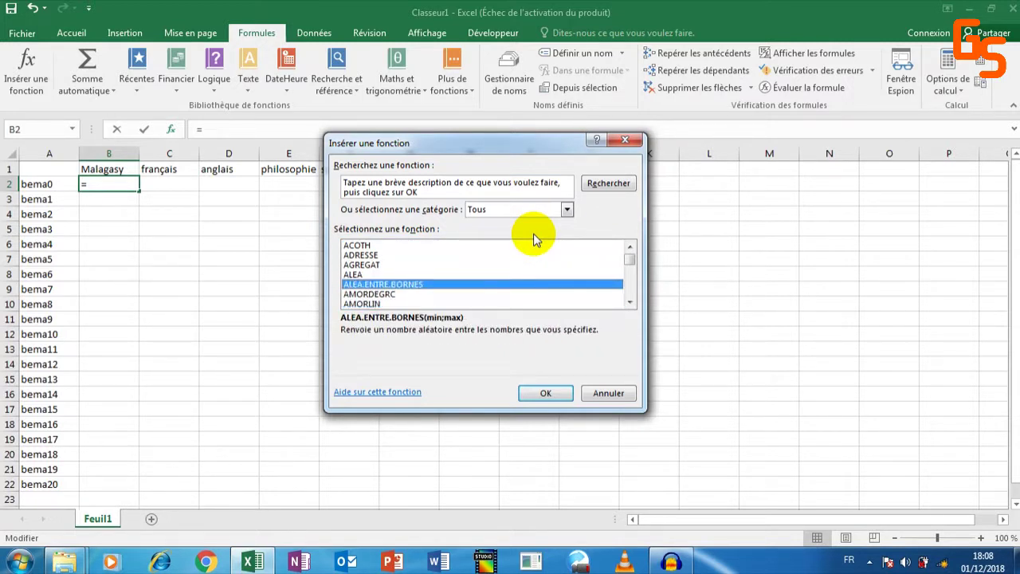
left_click(541, 393)
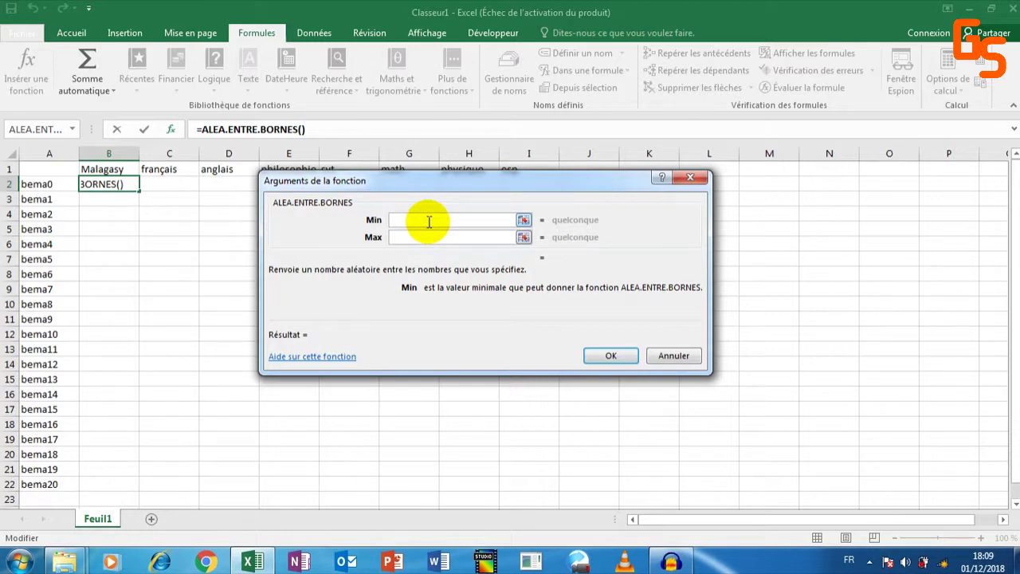
- Set the ALEA.ENTRE.BORNES arguments to Min 0 and Max 20 and insert the formula
type("0")
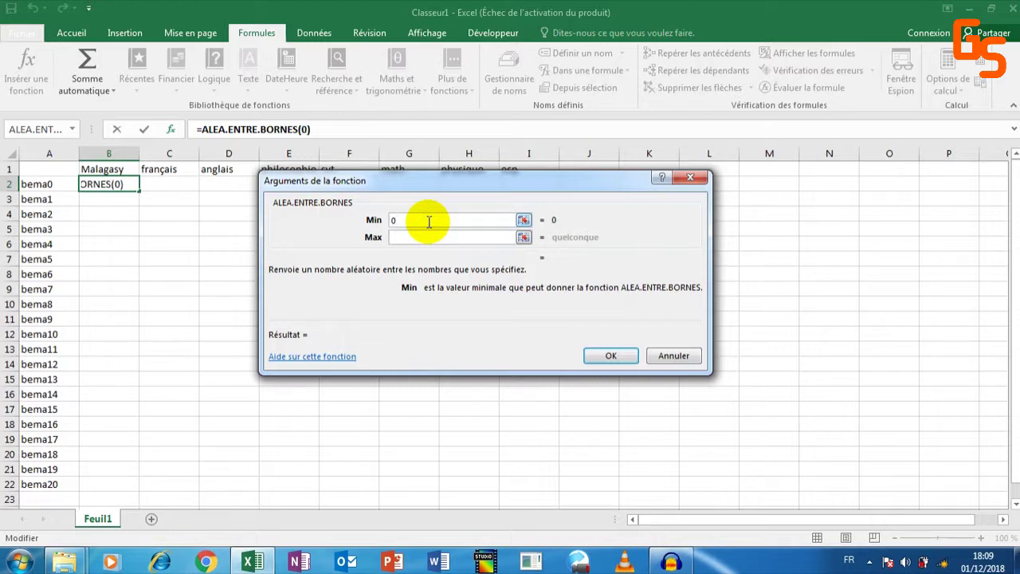
left_click(408, 236)
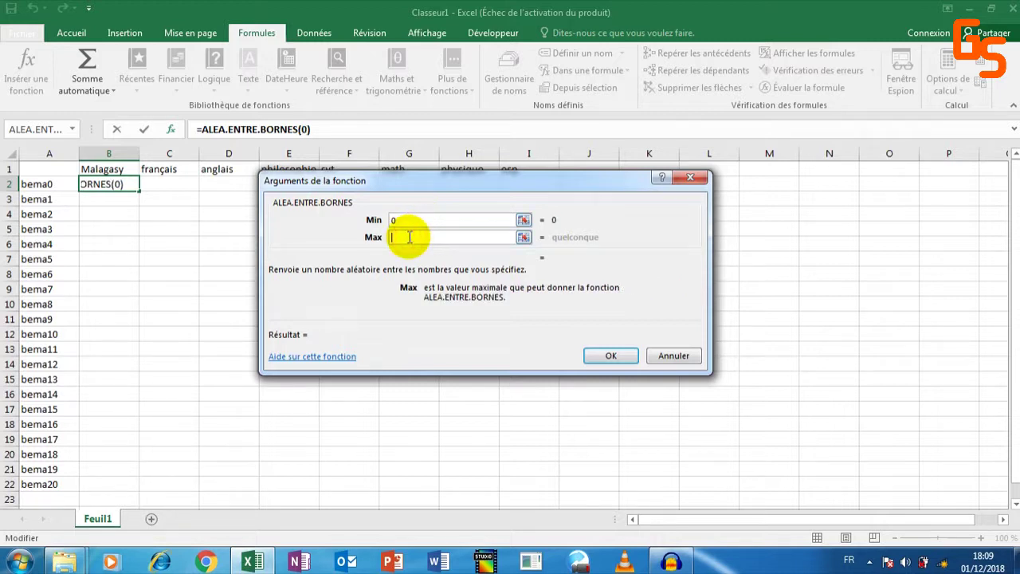
type("20")
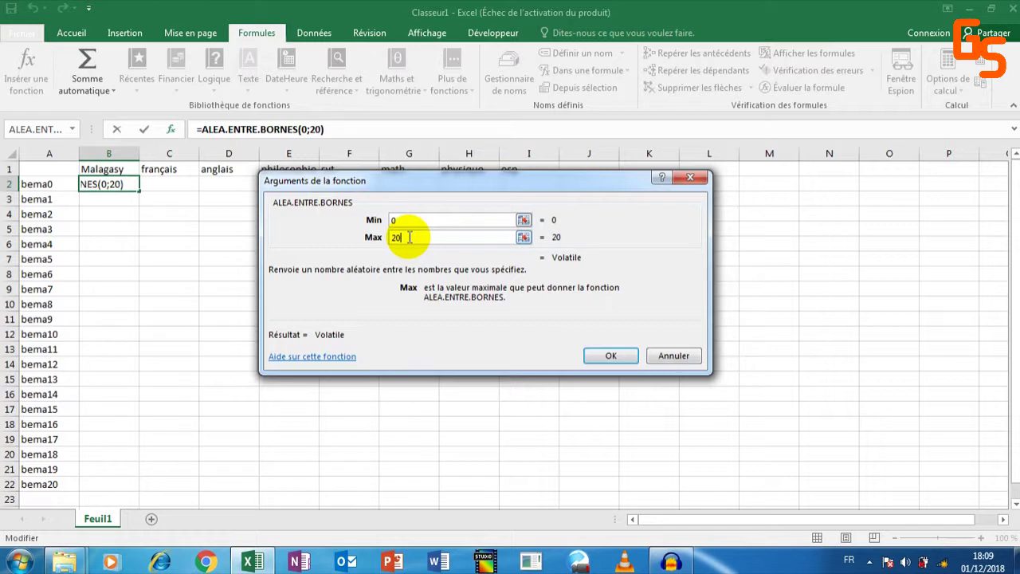
left_click(611, 355)
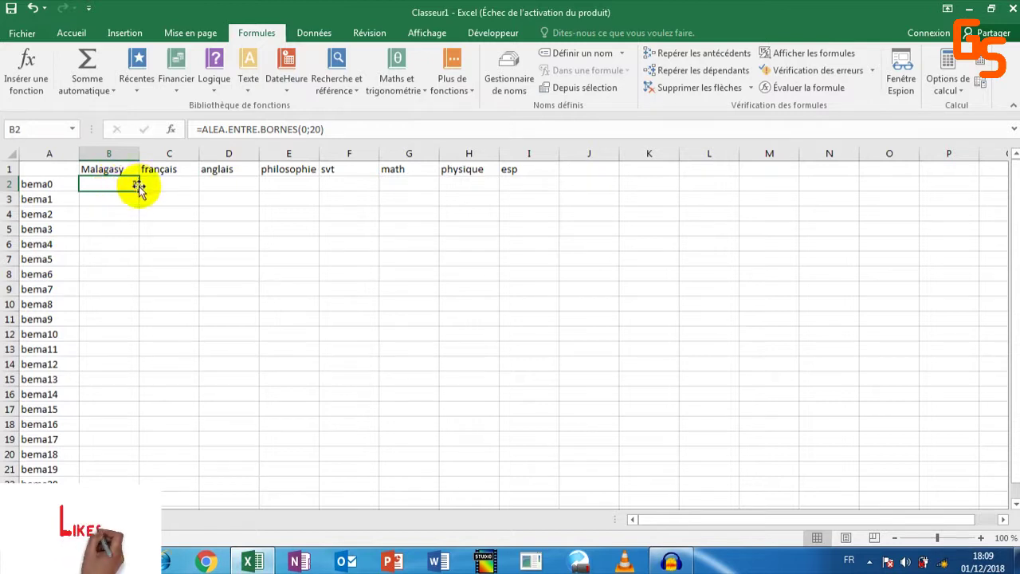
- Fill the random-number formula from B2 across to column I and down to row 22
left_click_drag(139, 191, 543, 218)
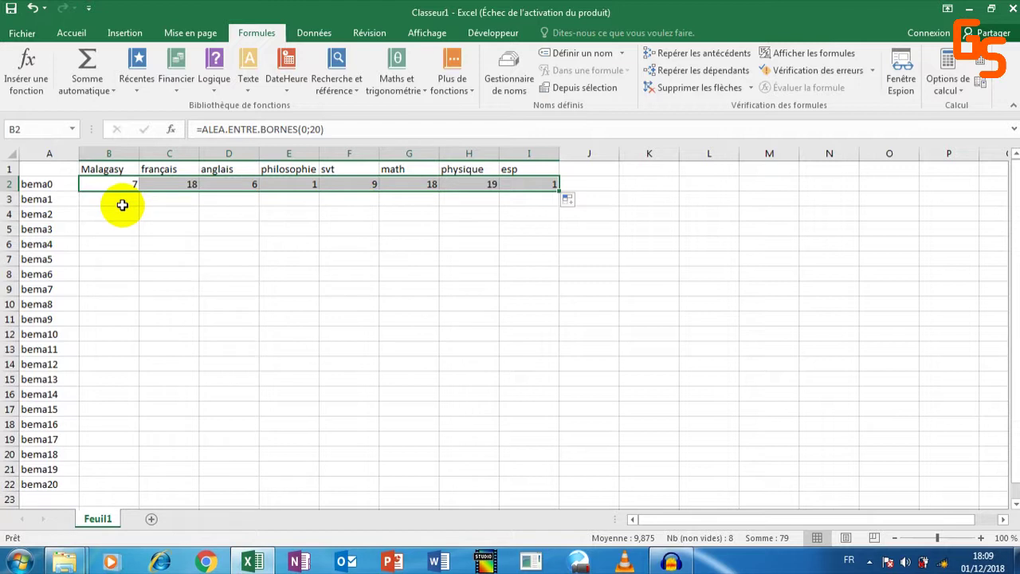
left_click_drag(559, 191, 538, 487)
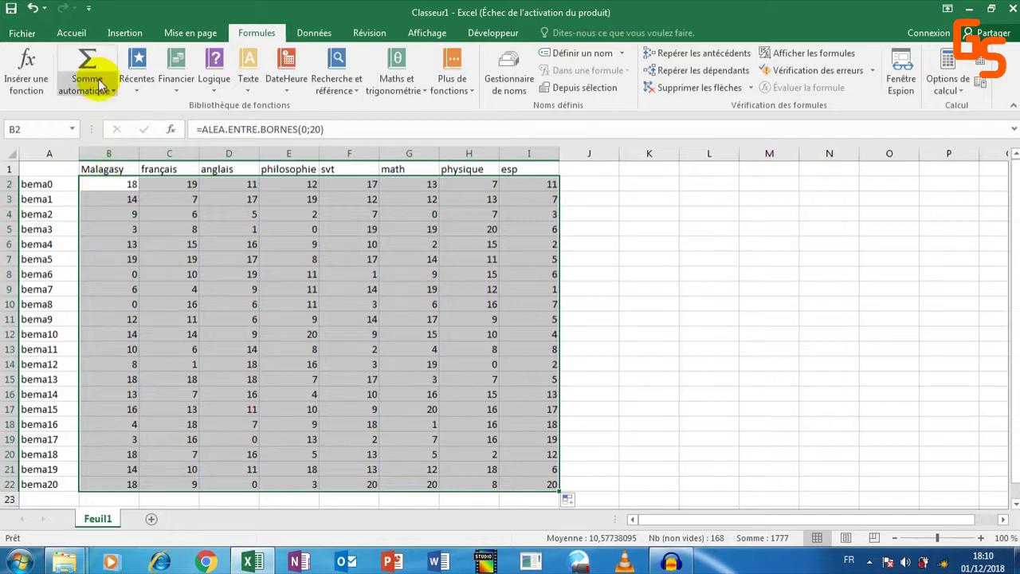
- Copy the random grades in B2:I22 and paste them over themselves as values only, then end copy mode
left_click(77, 39)
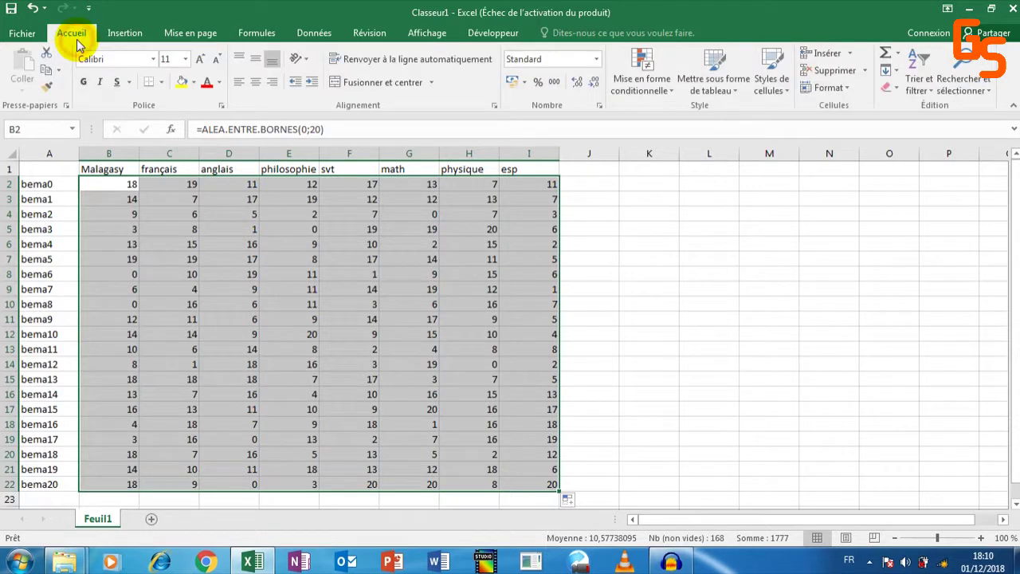
left_click(48, 72)
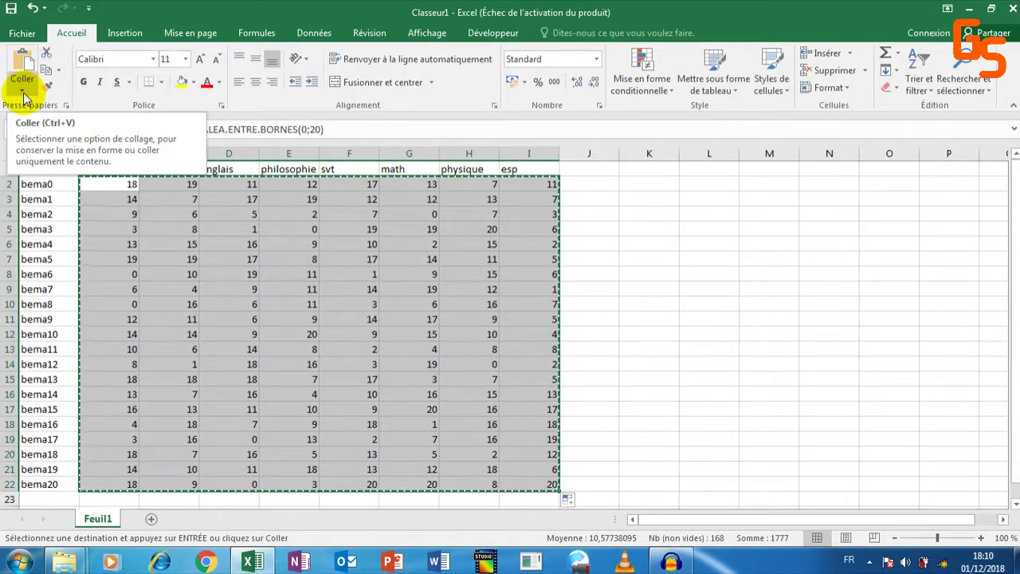
left_click(23, 94)
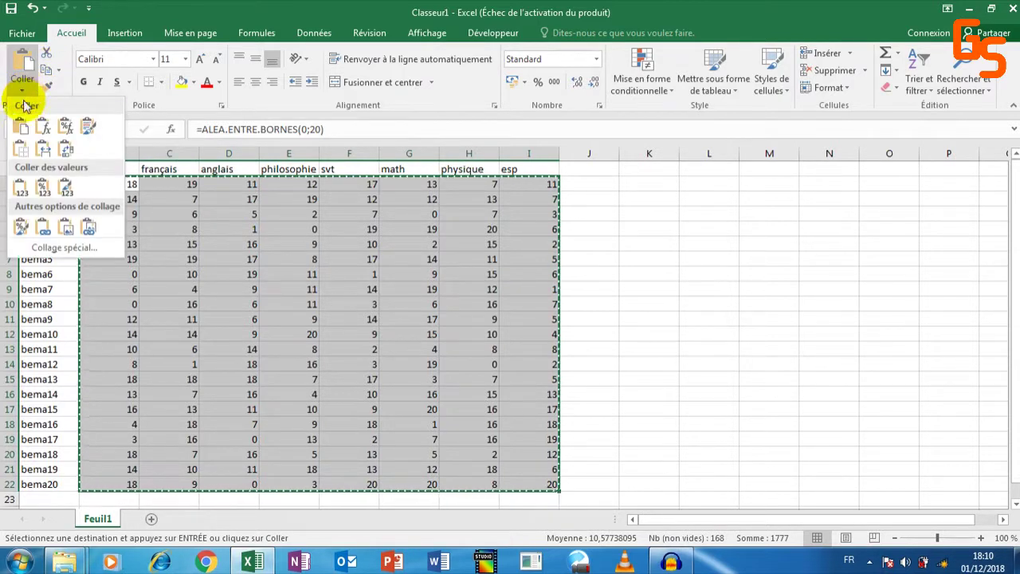
left_click(22, 190)
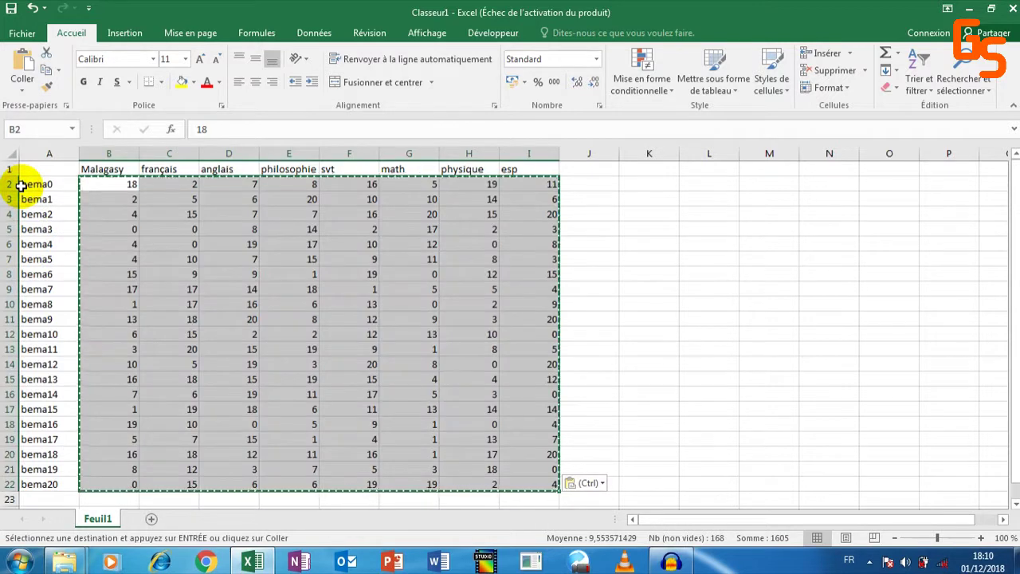
left_click(283, 204)
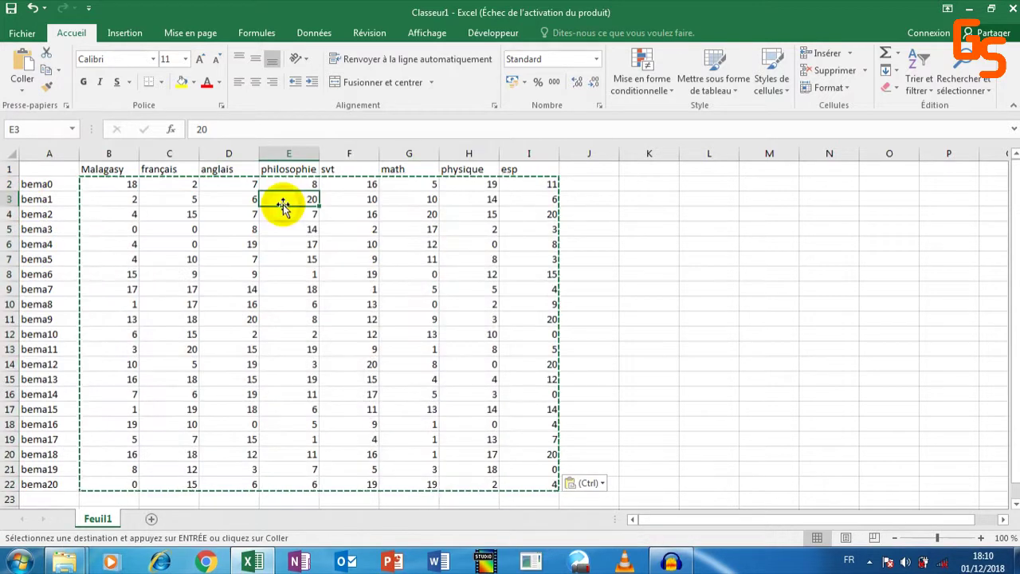
left_click(586, 181)
key("Escape")
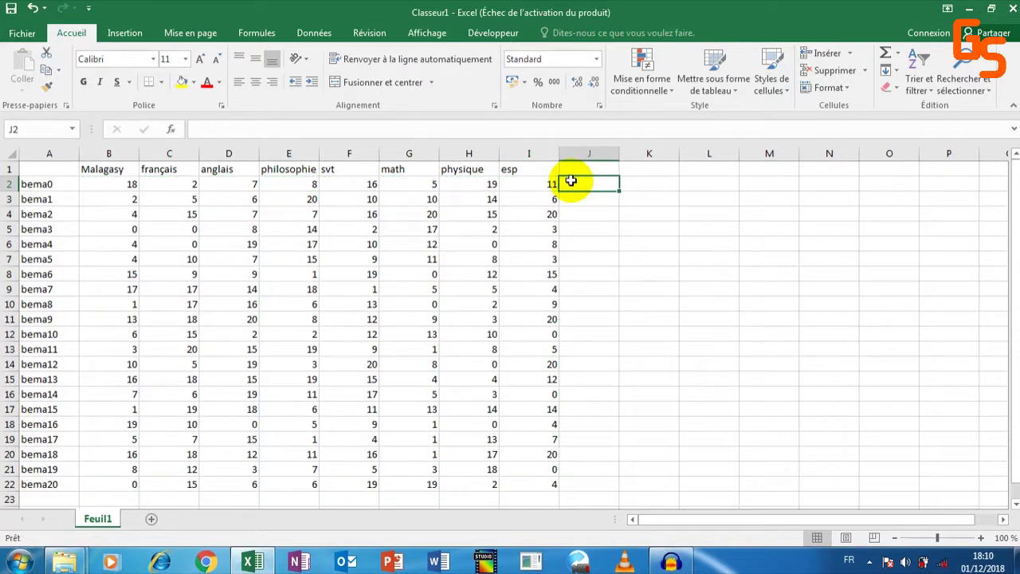
- Enter the header totale in cell J1, beside the esp column
left_click(573, 170)
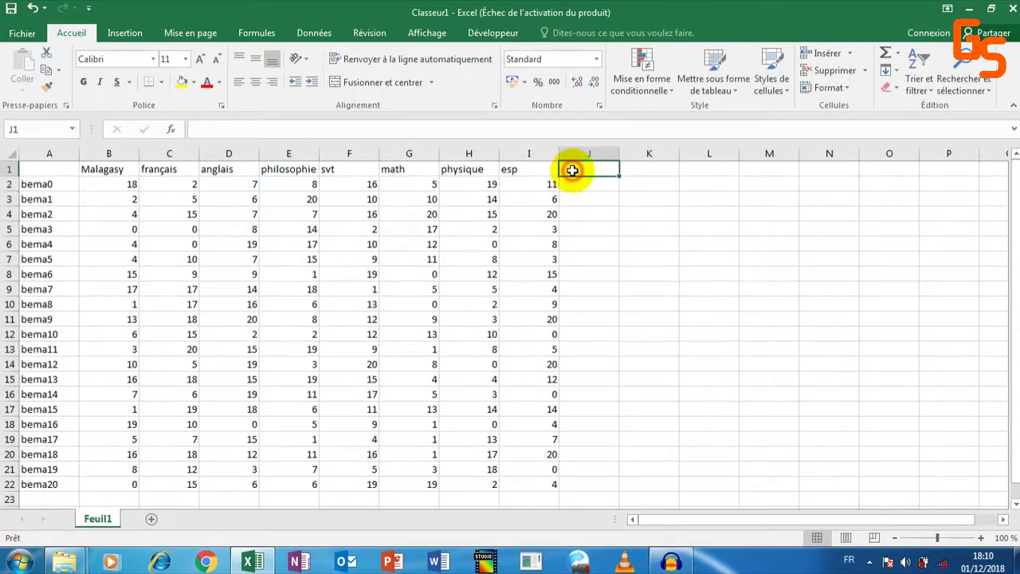
left_click(529, 135)
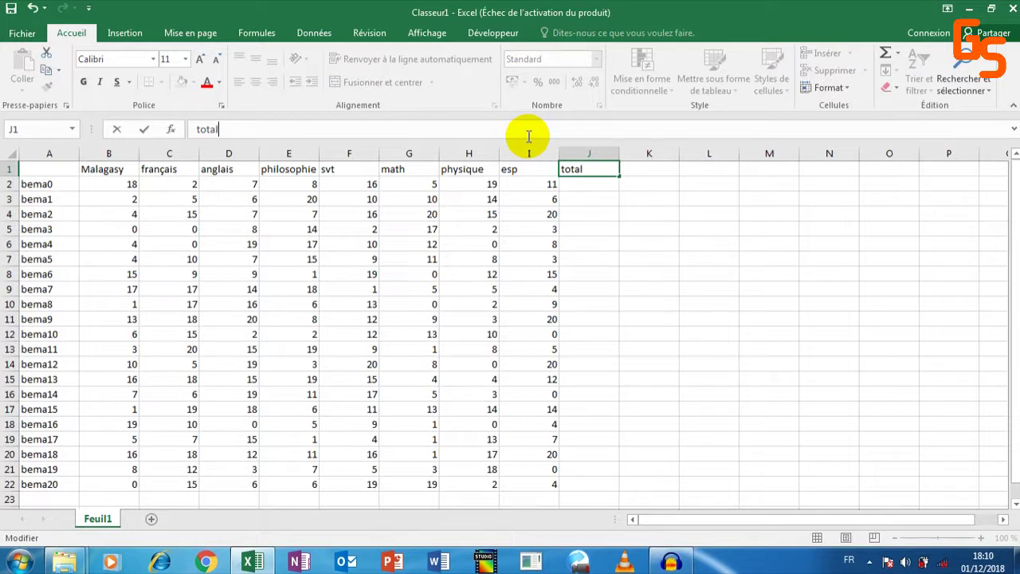
left_click(582, 190)
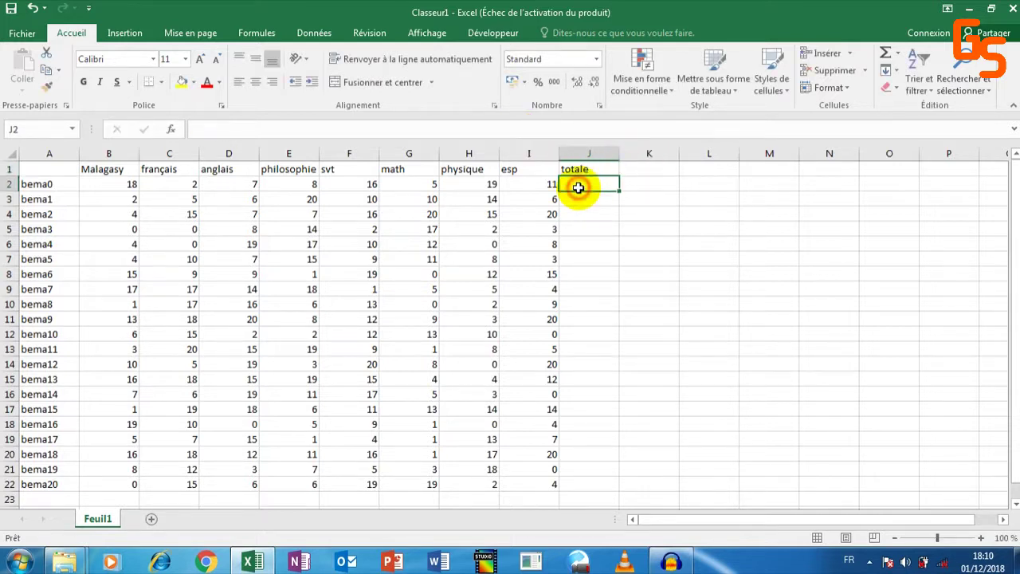
- Total the first student's marks in J2 with the addition formula =B2+C2+D2+E2+F2+G2+H2+I2
left_click(503, 129)
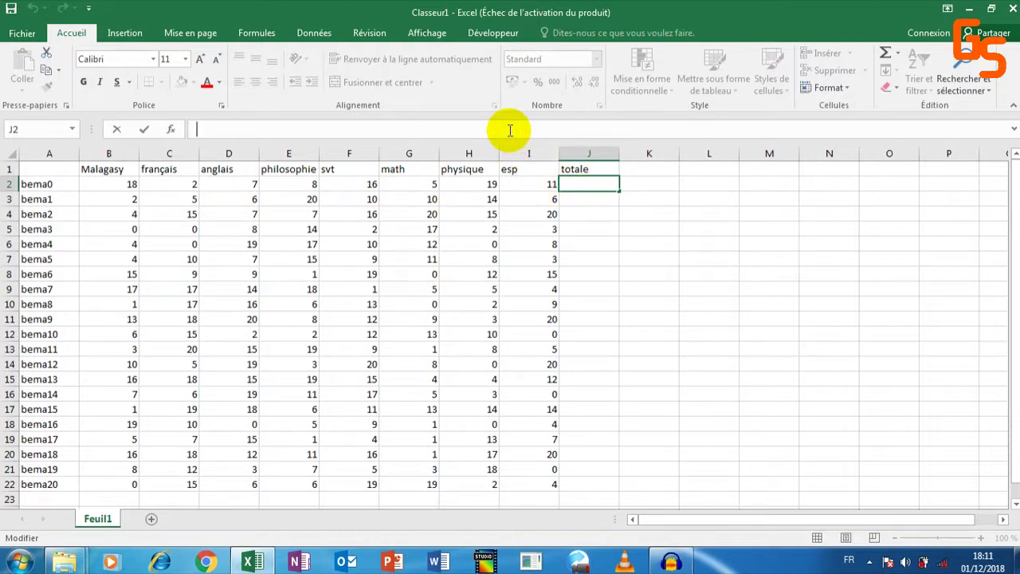
type("=")
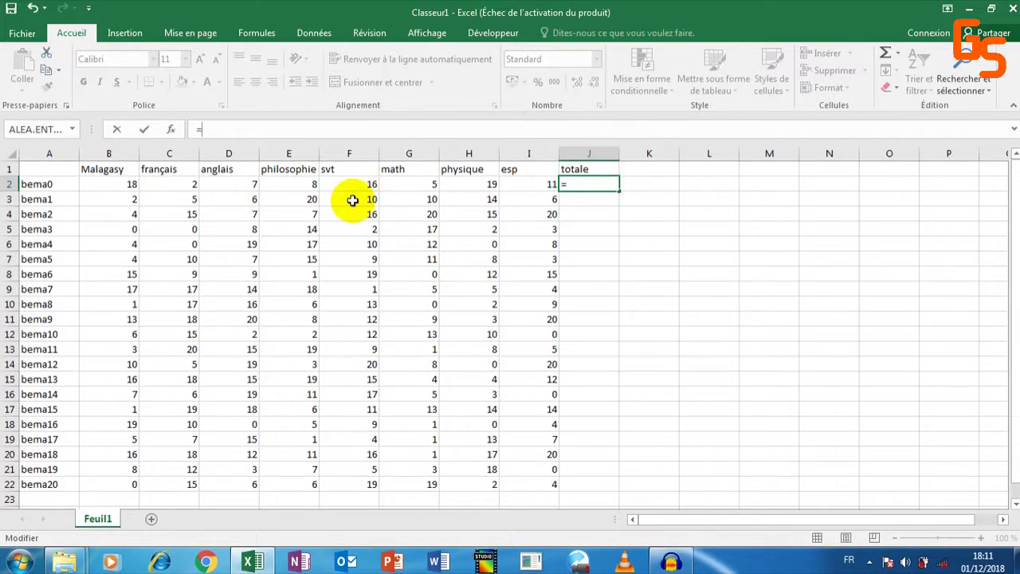
left_click(99, 185)
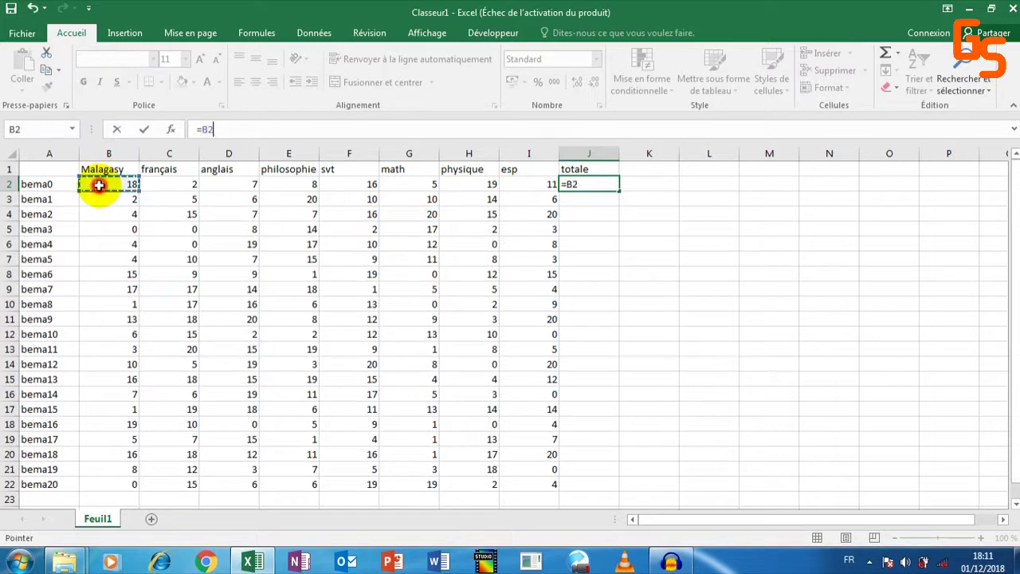
type("+")
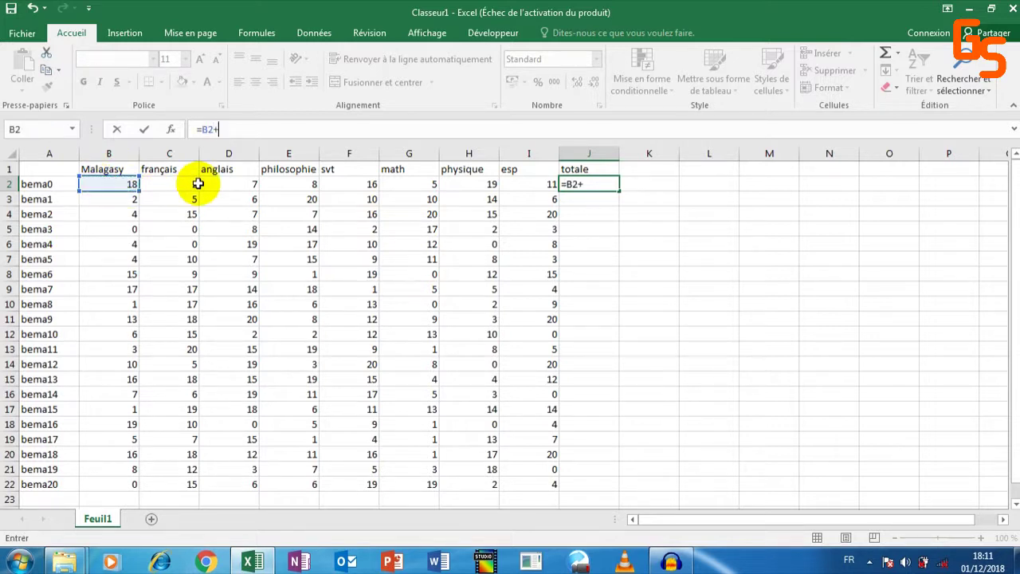
left_click(163, 184)
type("+")
left_click(247, 183)
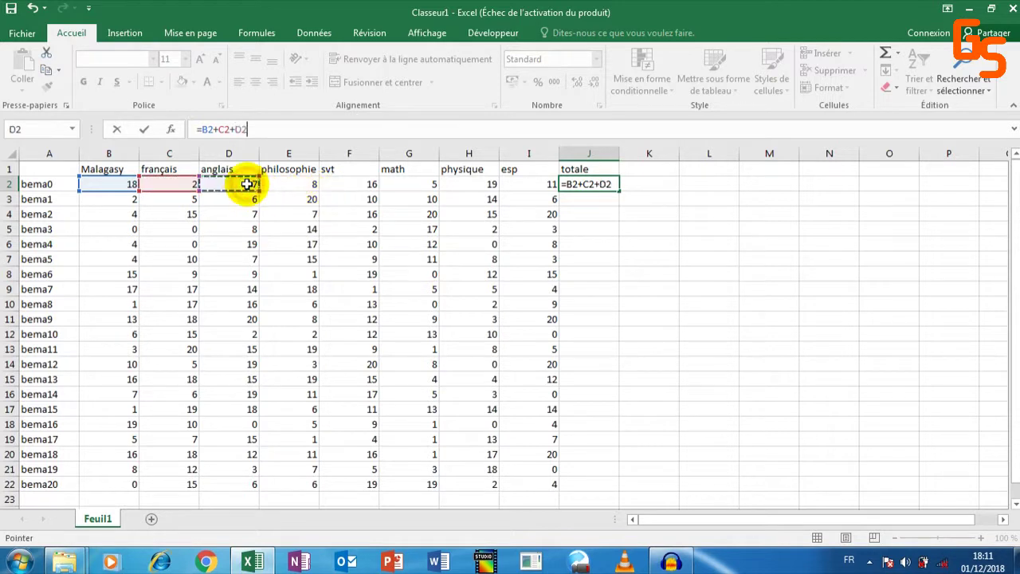
type("+")
left_click(284, 186)
type("+")
left_click(336, 184)
type("+")
left_click(388, 182)
type("+")
left_click(464, 182)
type("+")
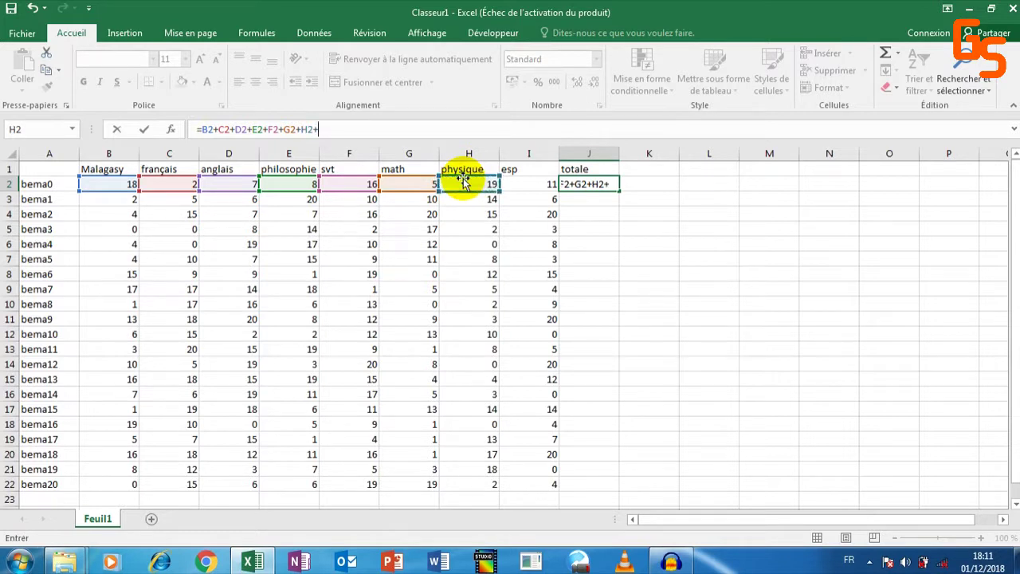
left_click(524, 186)
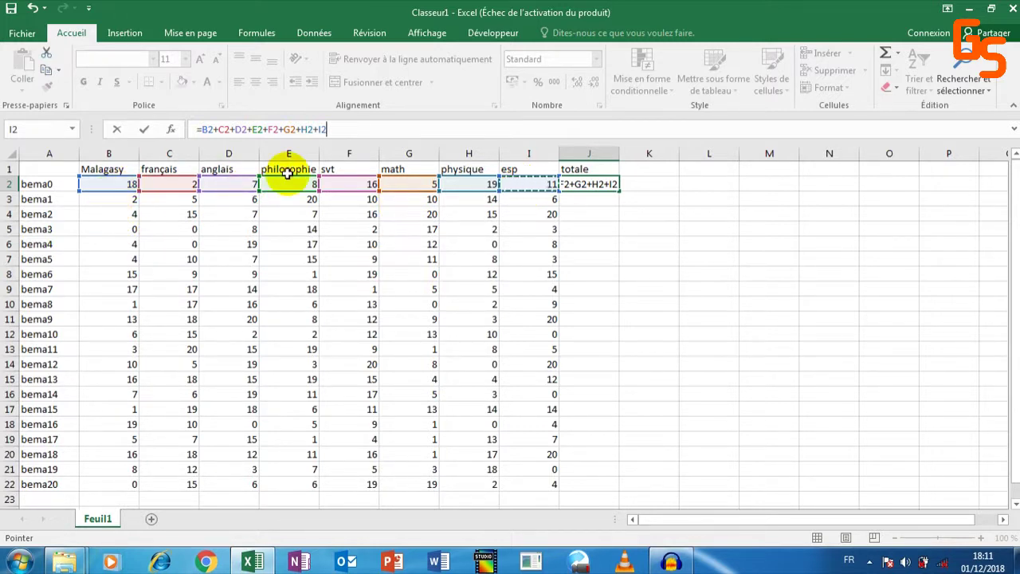
key("Return")
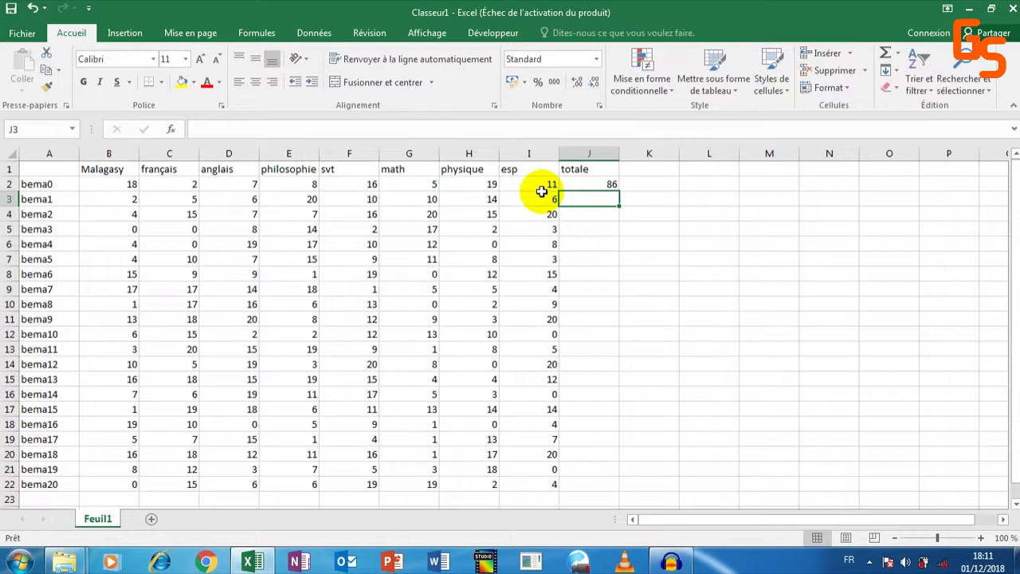
- Fill the addition formula from J2 down to J22, and clear all the formulas in J2:J22
left_click(609, 184)
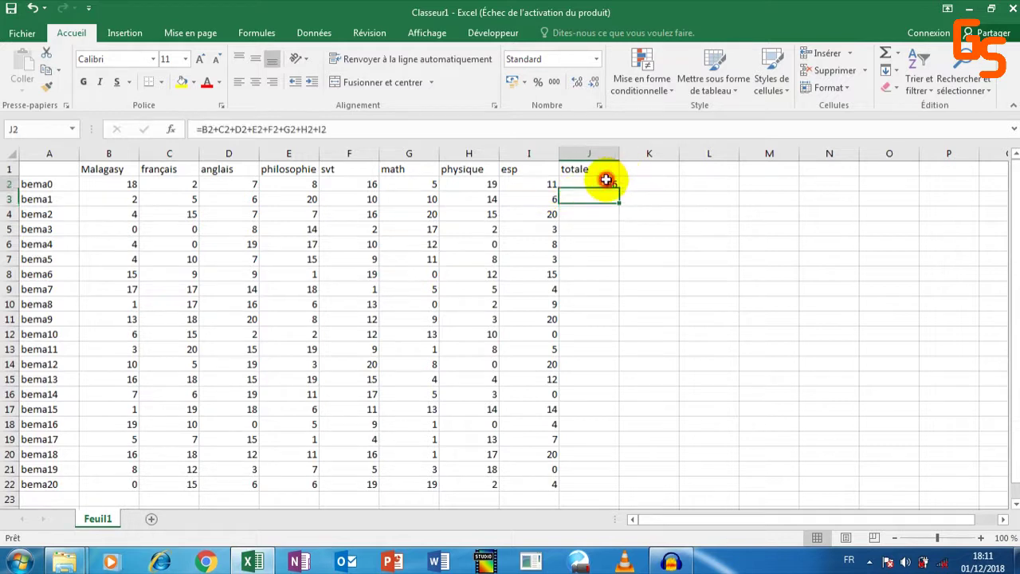
left_click_drag(620, 192, 611, 493)
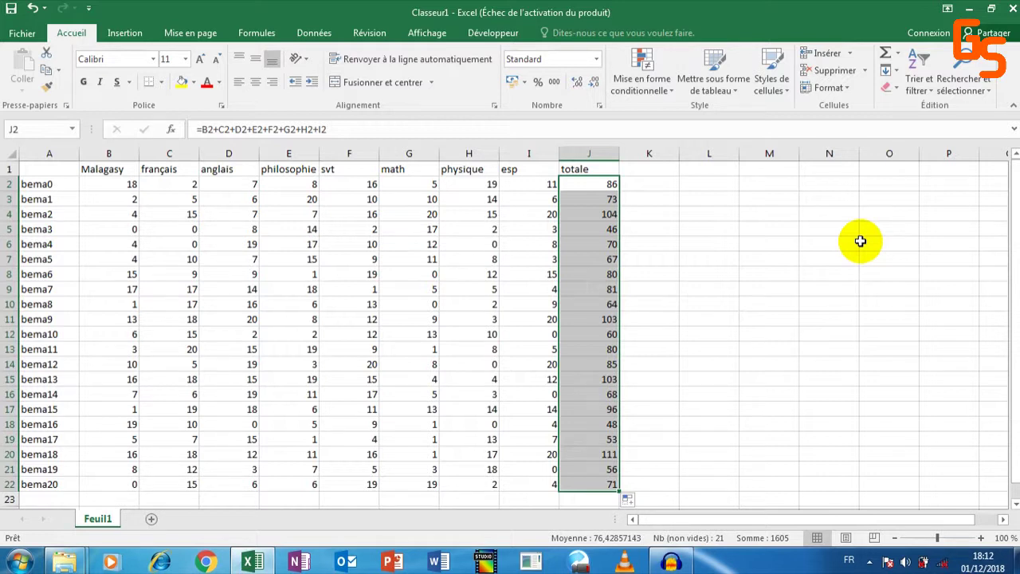
key("Delete")
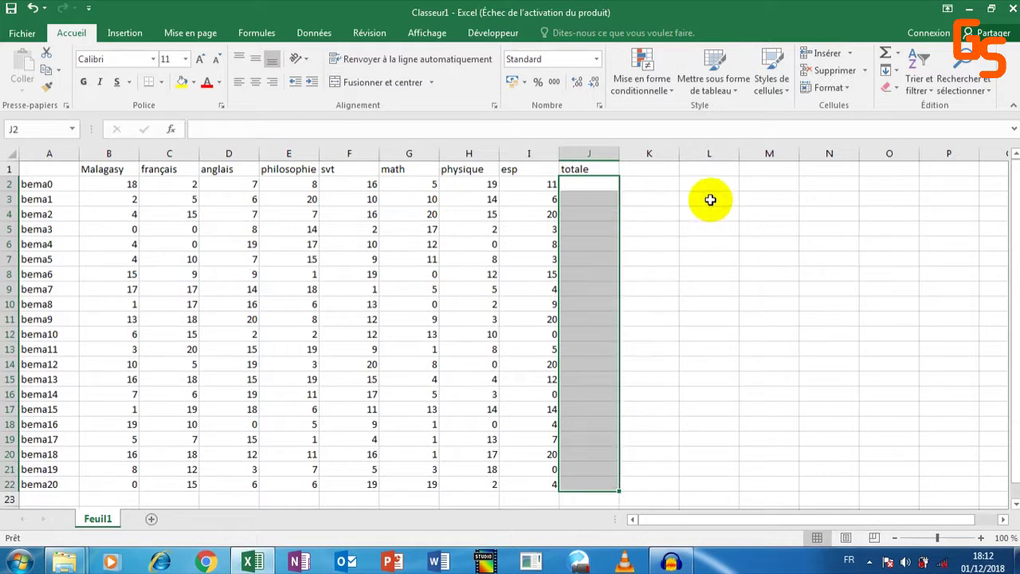
- Insert the automatic sum function in J2 over the first student's marks as =SOMME(B2:I2)
left_click(569, 183)
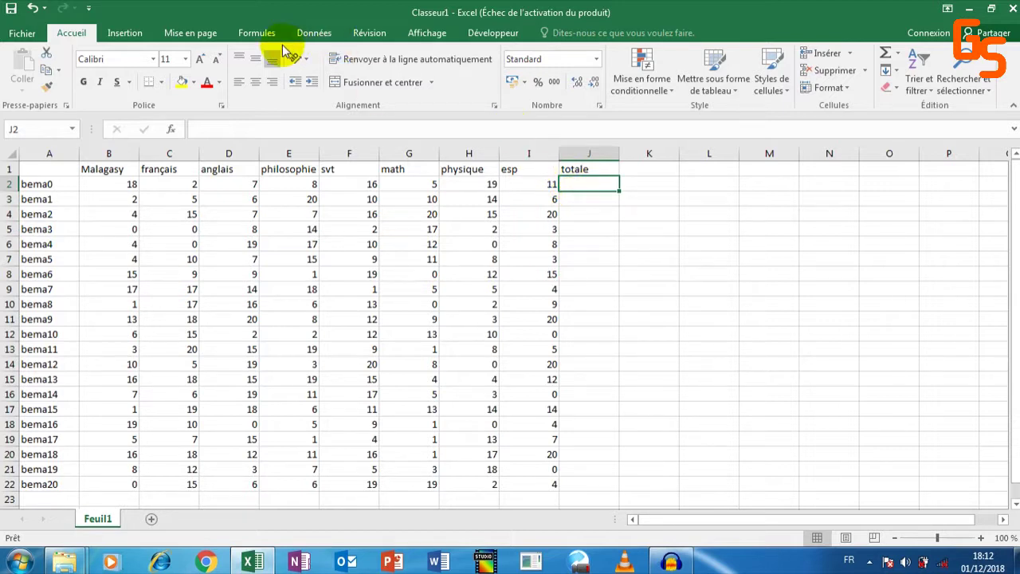
left_click(257, 35)
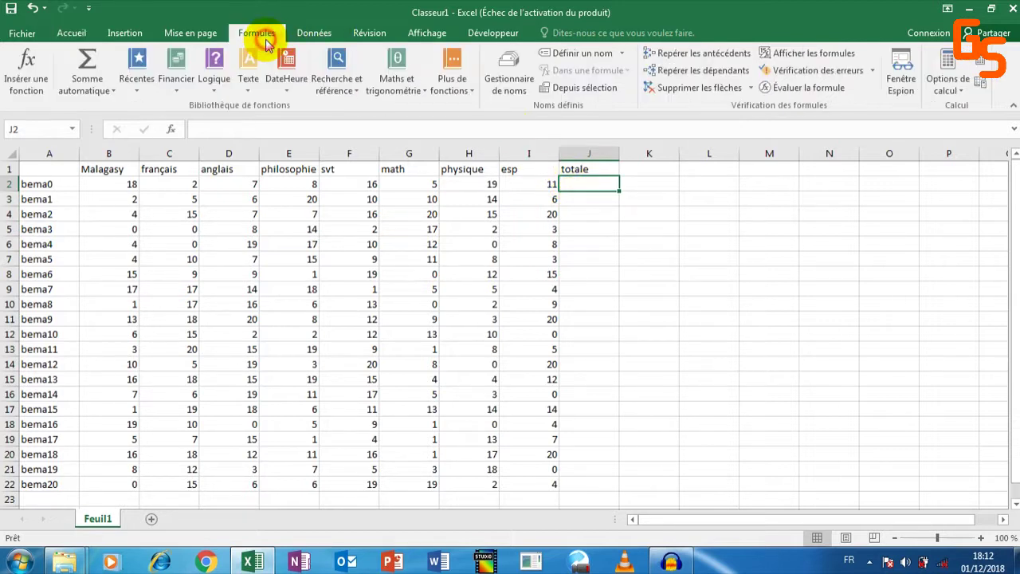
left_click(114, 91)
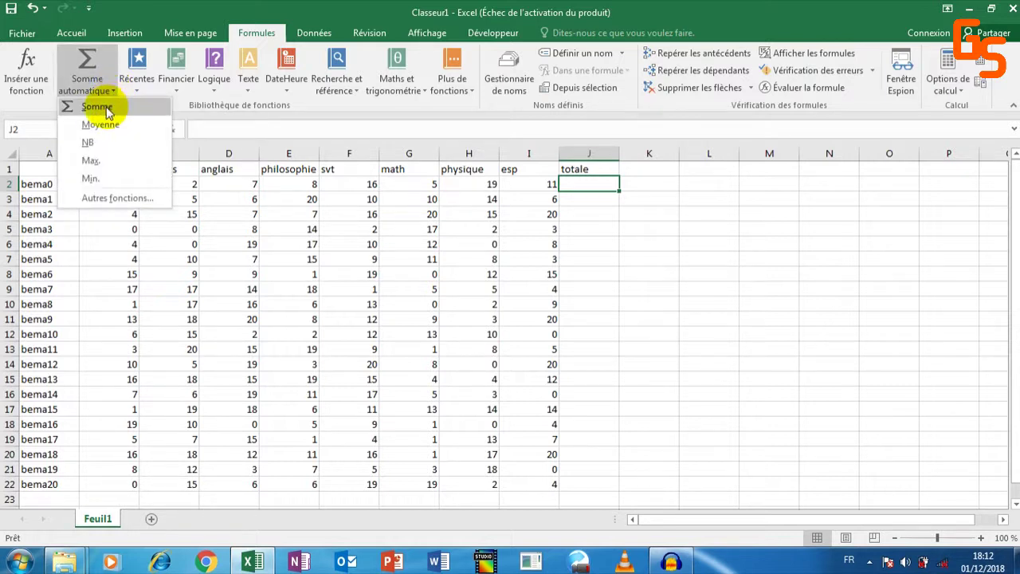
left_click(97, 107)
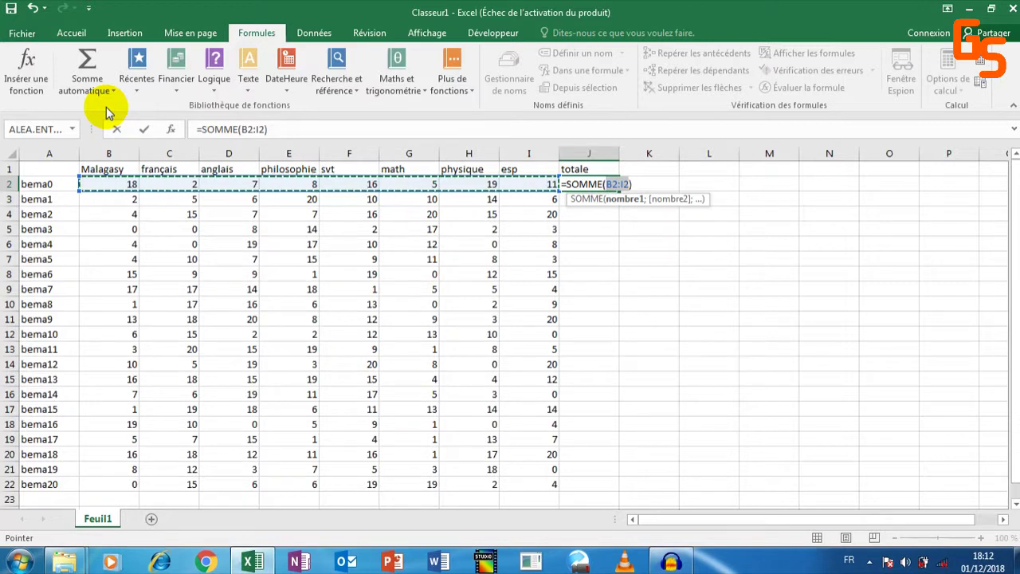
left_click(119, 185)
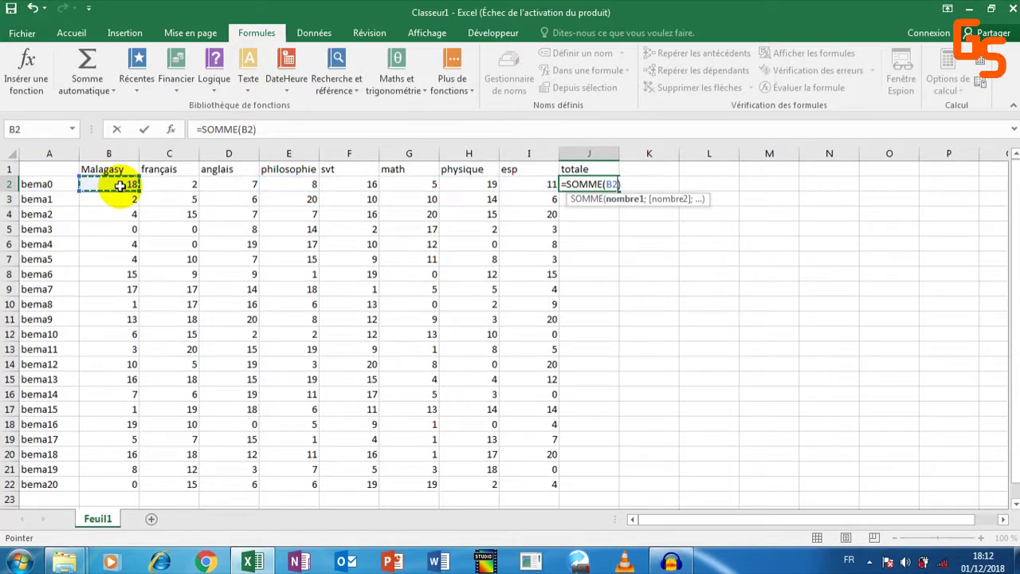
left_click(529, 185, "shift")
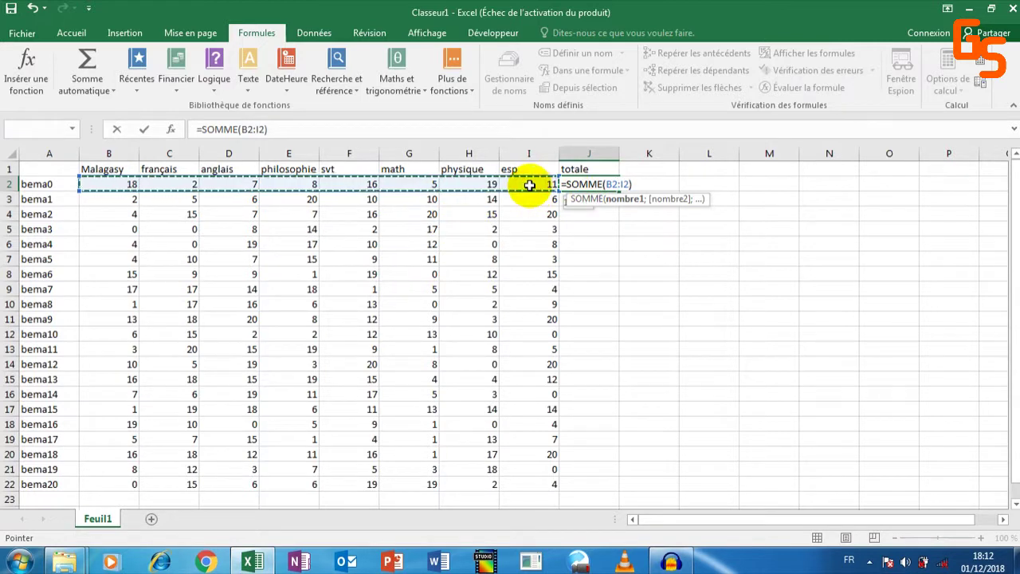
left_click(102, 186)
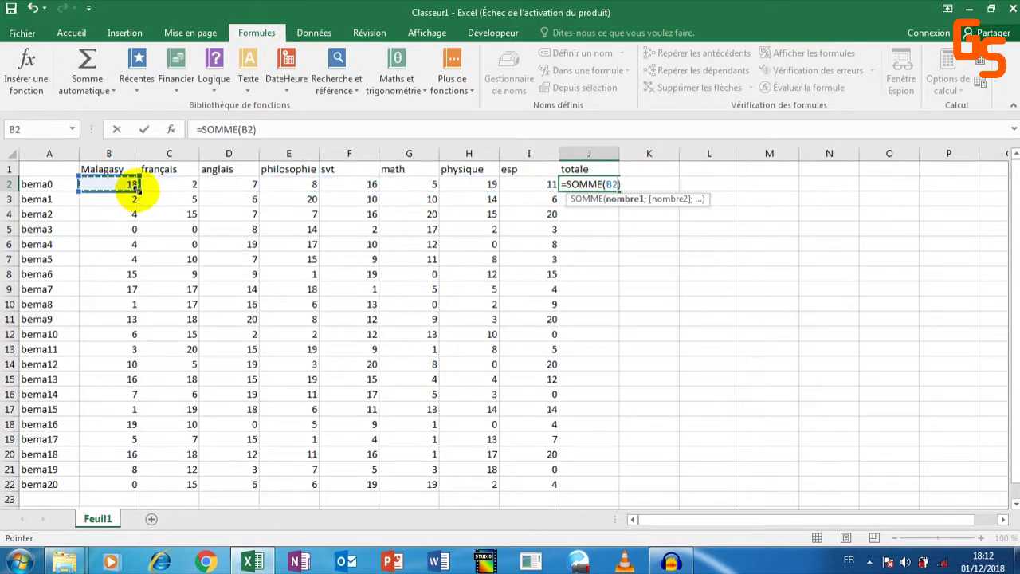
left_click_drag(154, 173, 552, 187)
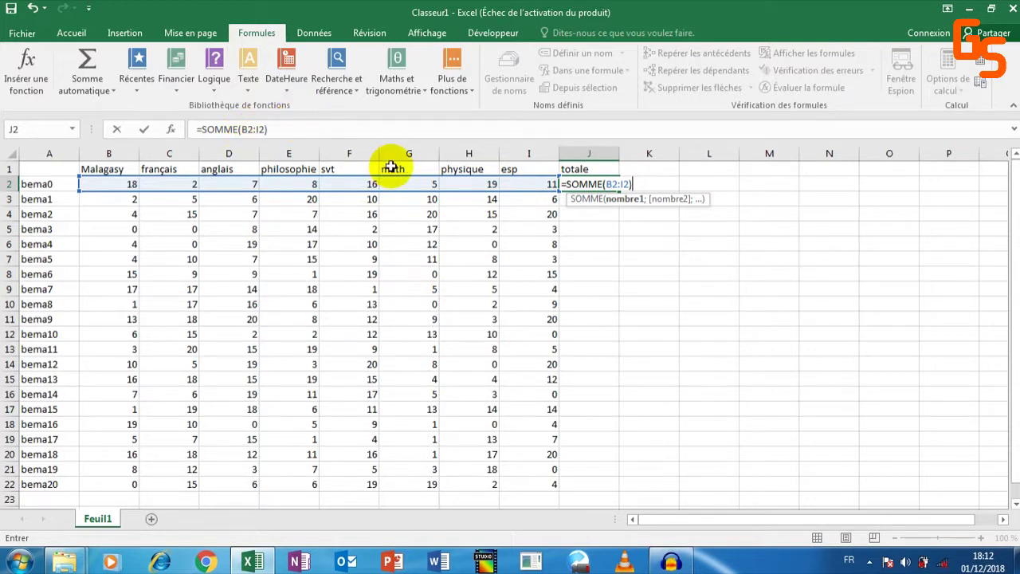
left_click(404, 134)
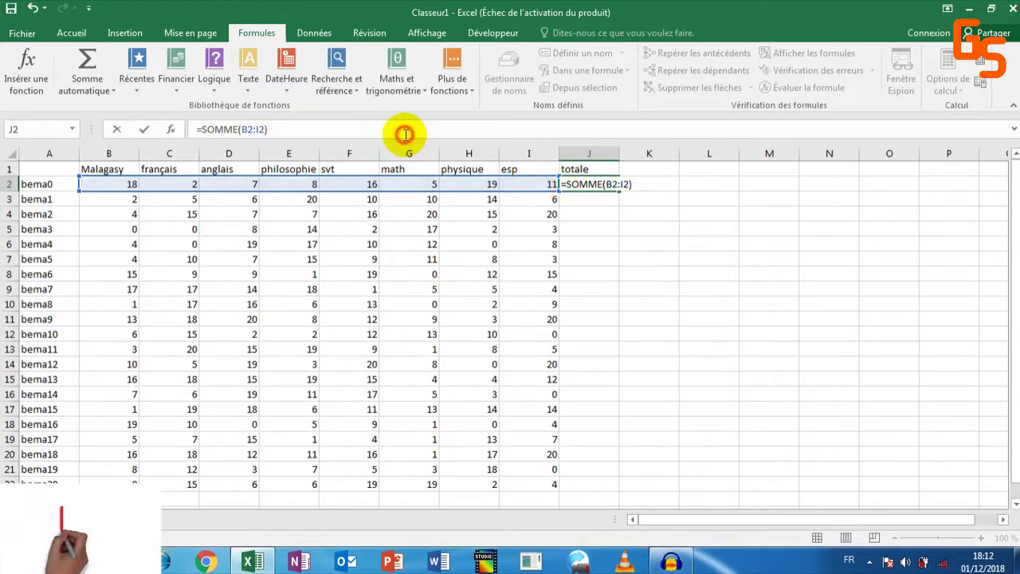
key("Return")
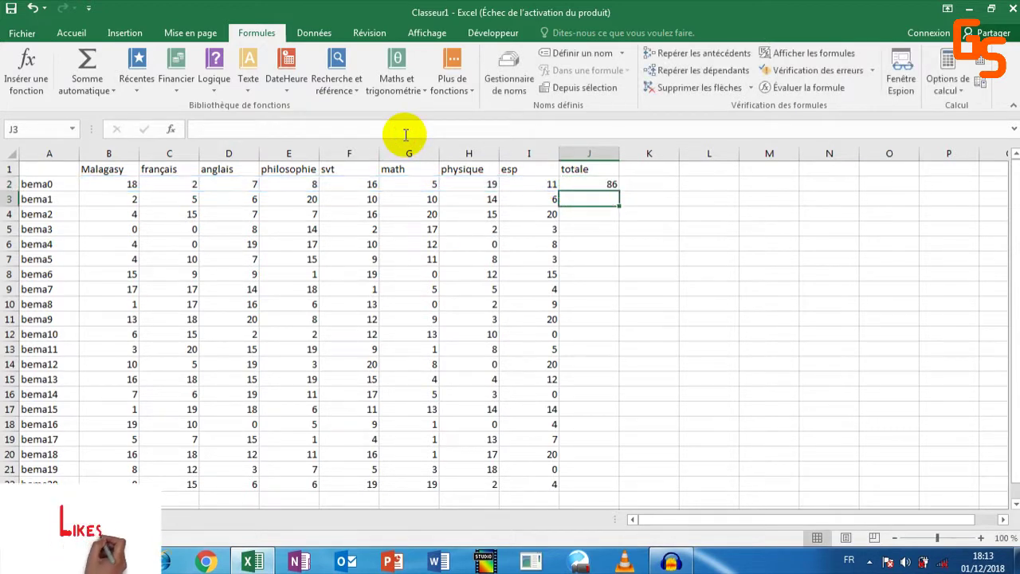
- Fill the SOMME formula from J2 down to J22 for all students
left_click(610, 188)
left_click_drag(612, 192, 577, 421)
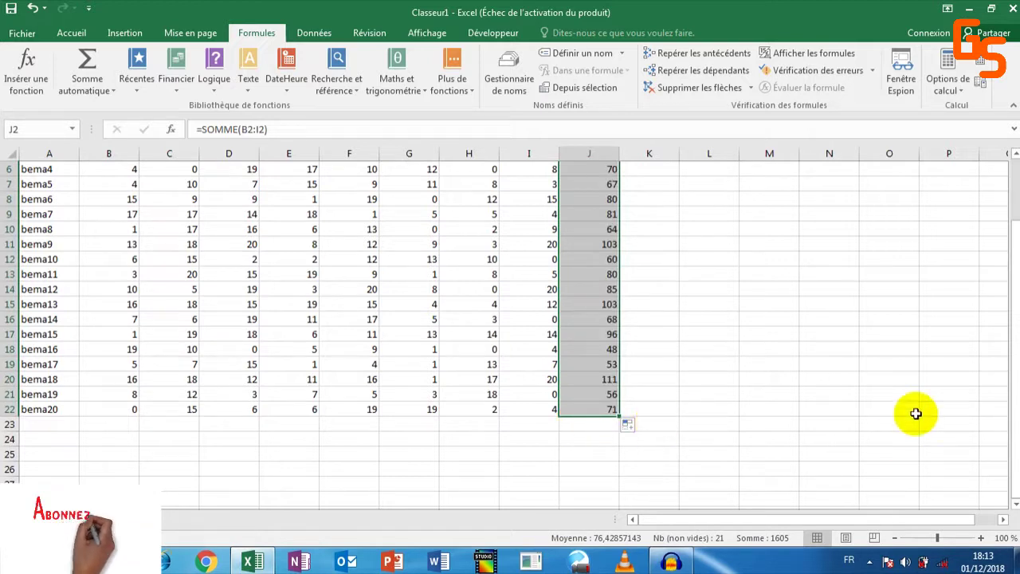
left_click_drag(1010, 359, 1002, 303)
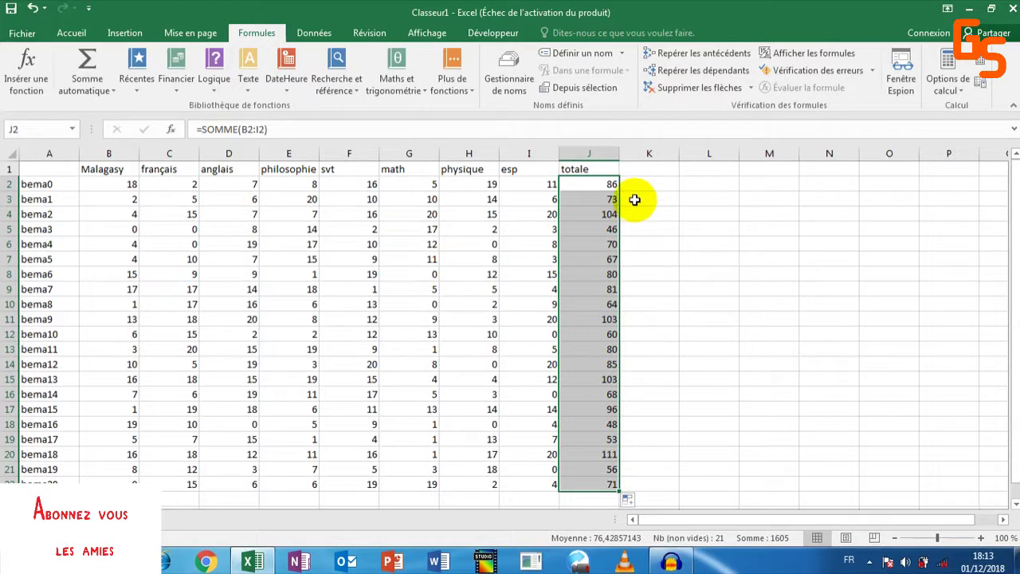
- Enter the header Max in cell K1, beside the totale column
left_click(624, 169)
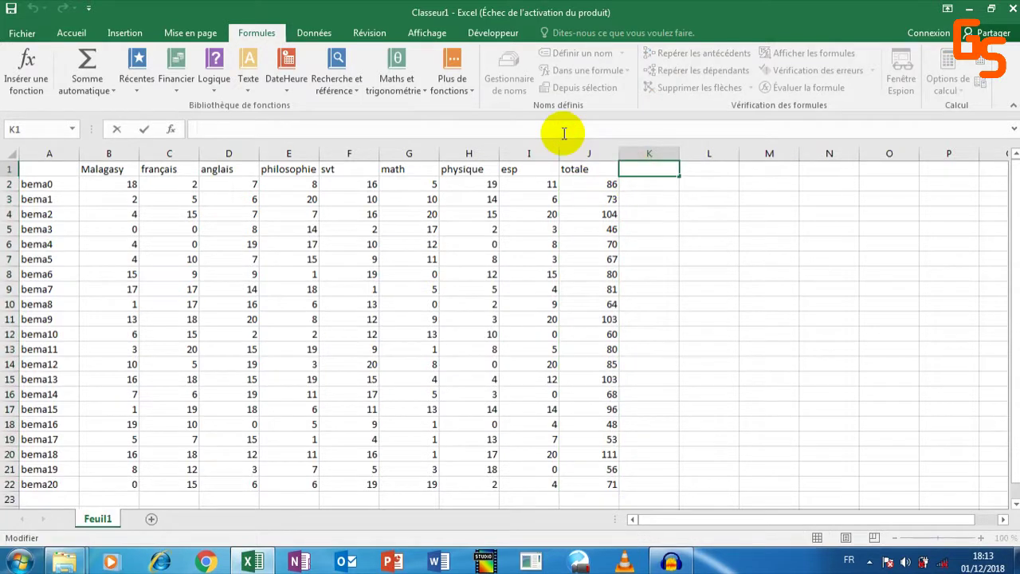
type("Max")
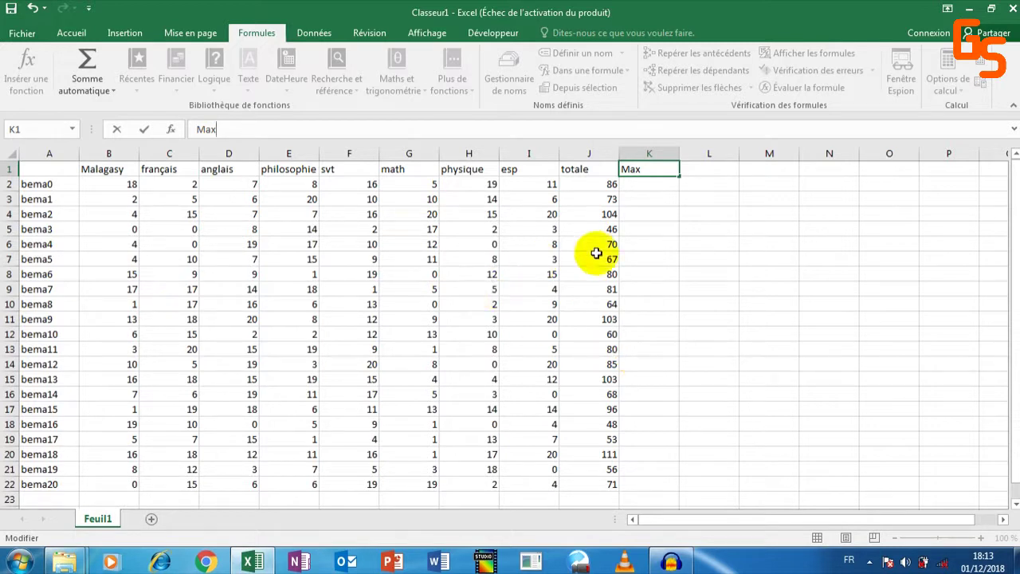
left_click(645, 187)
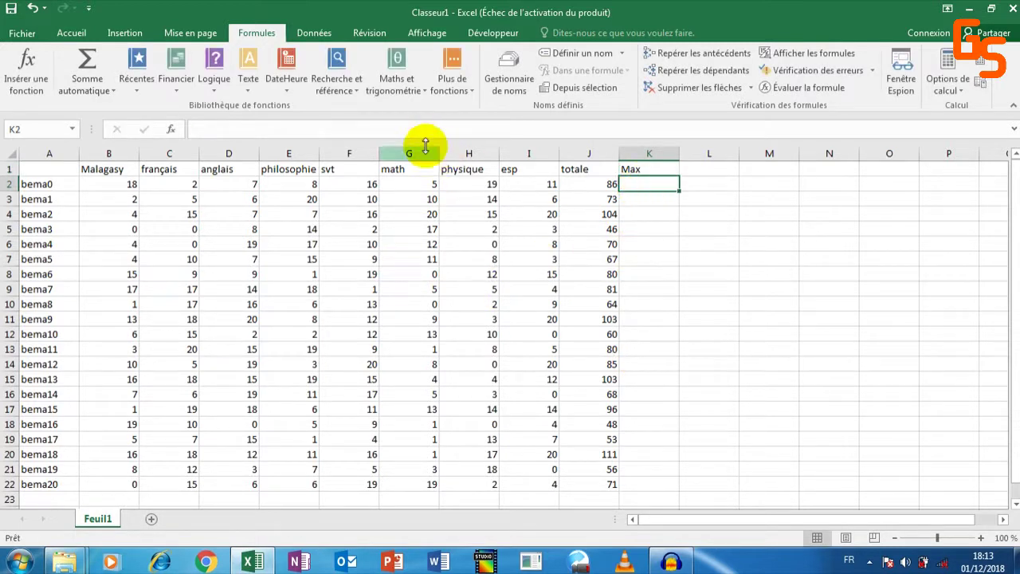
type("=")
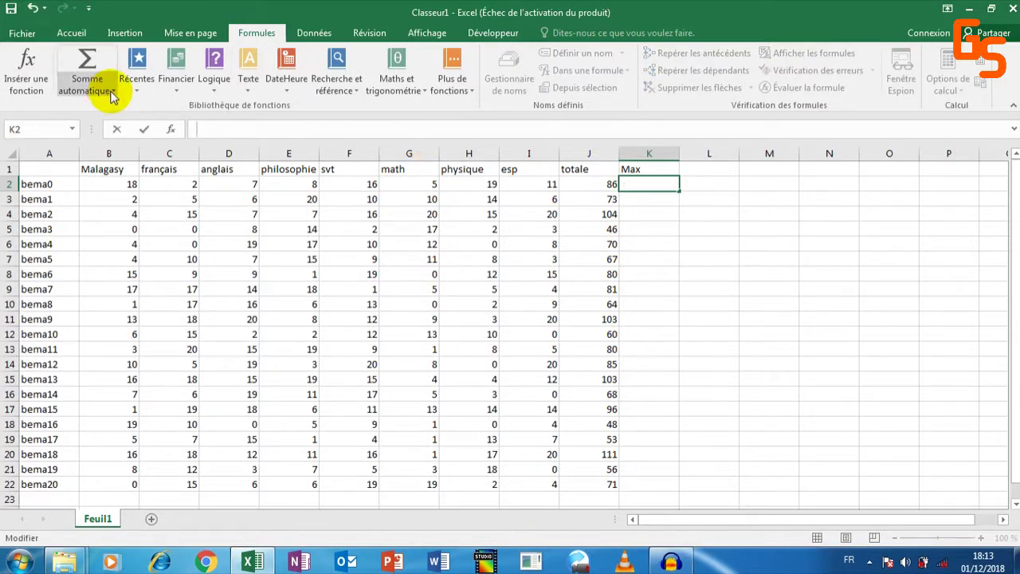
left_click(28, 88)
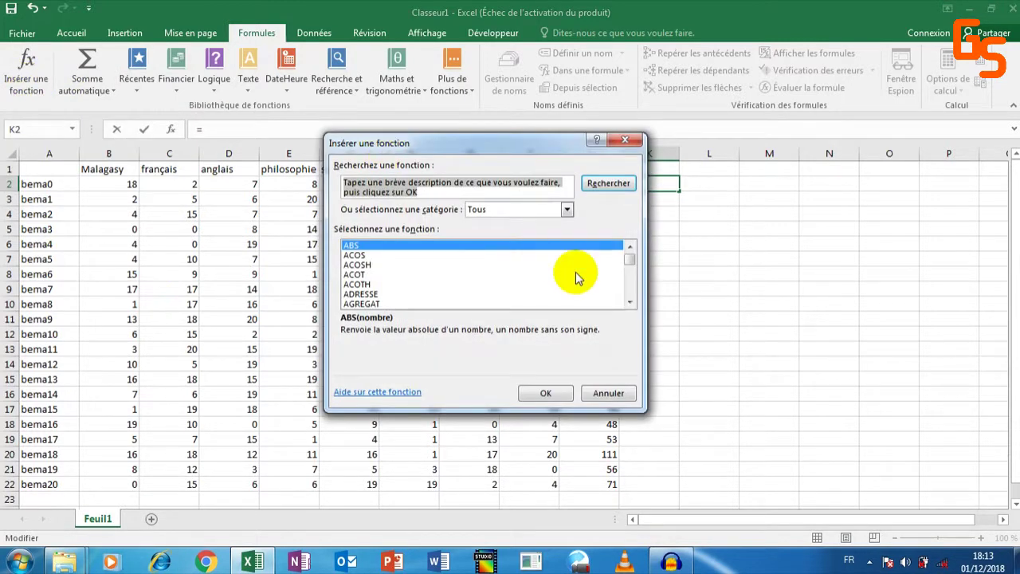
left_click(462, 295)
key("m")
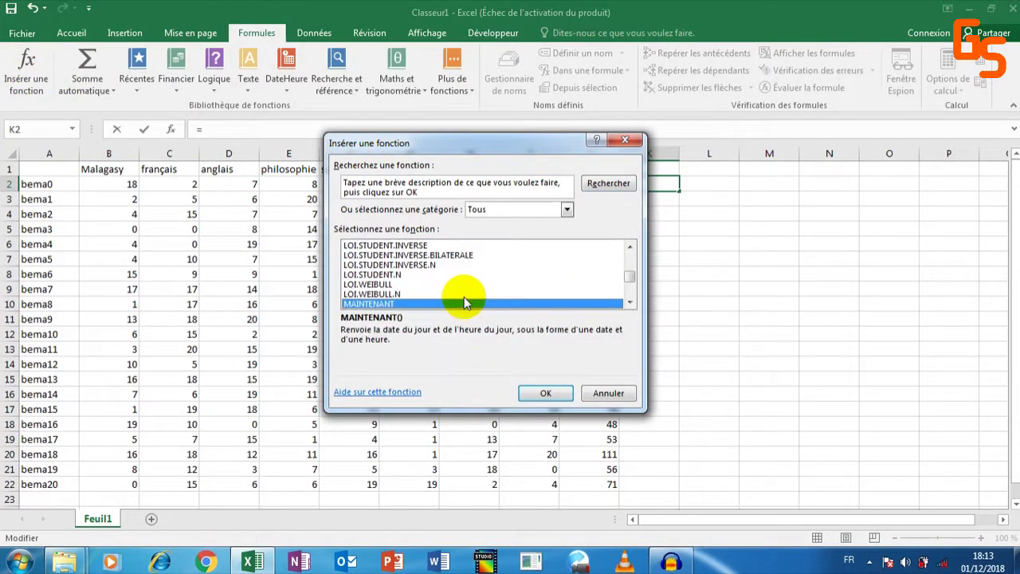
key("Down")
key("Down")
key("Down")
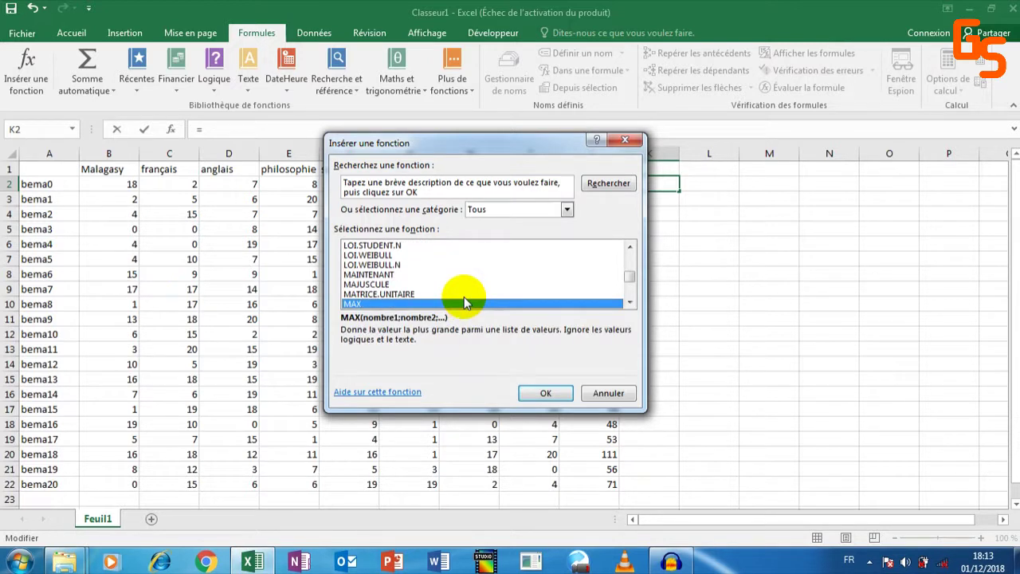
left_click(625, 139)
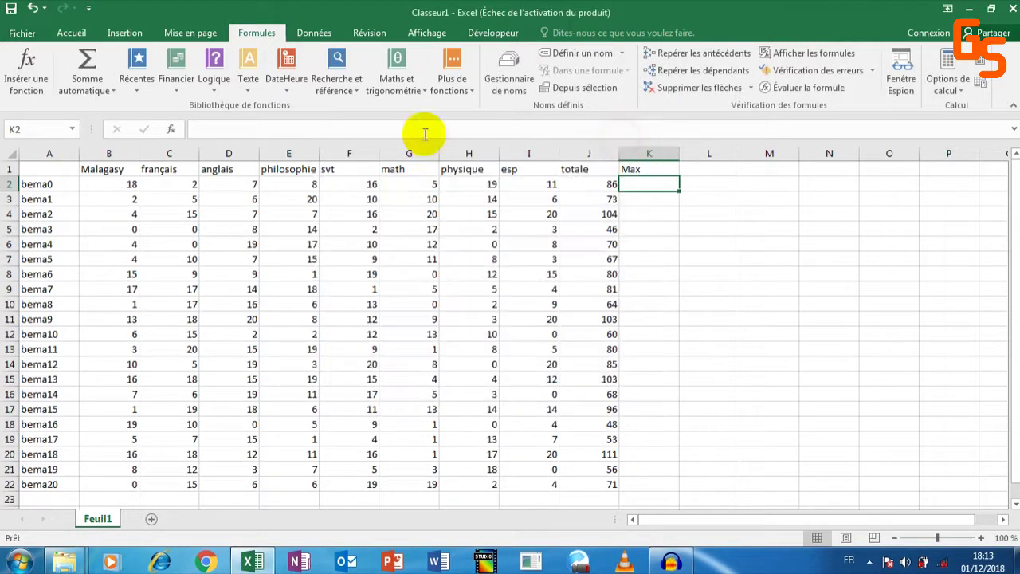
- Insert the automatic Max function in K2, limited to the first student's marks as =MAX(B2:I2)
left_click(112, 91)
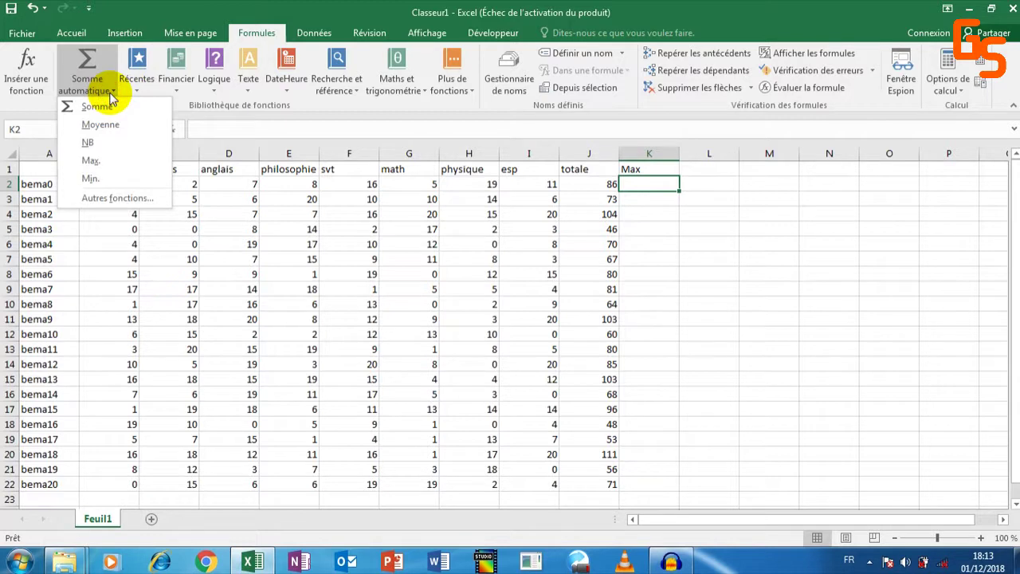
left_click(94, 160)
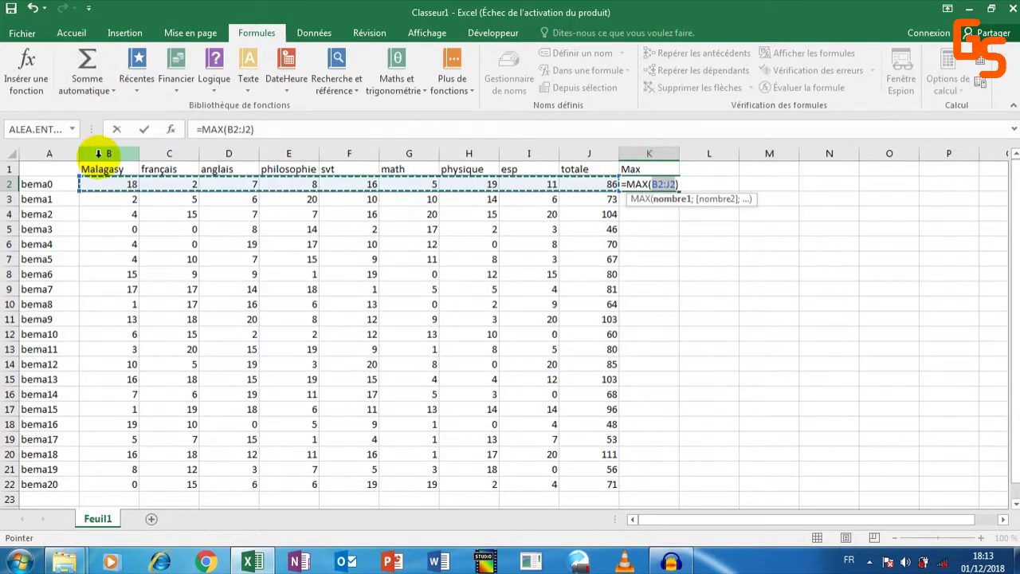
left_click(109, 183)
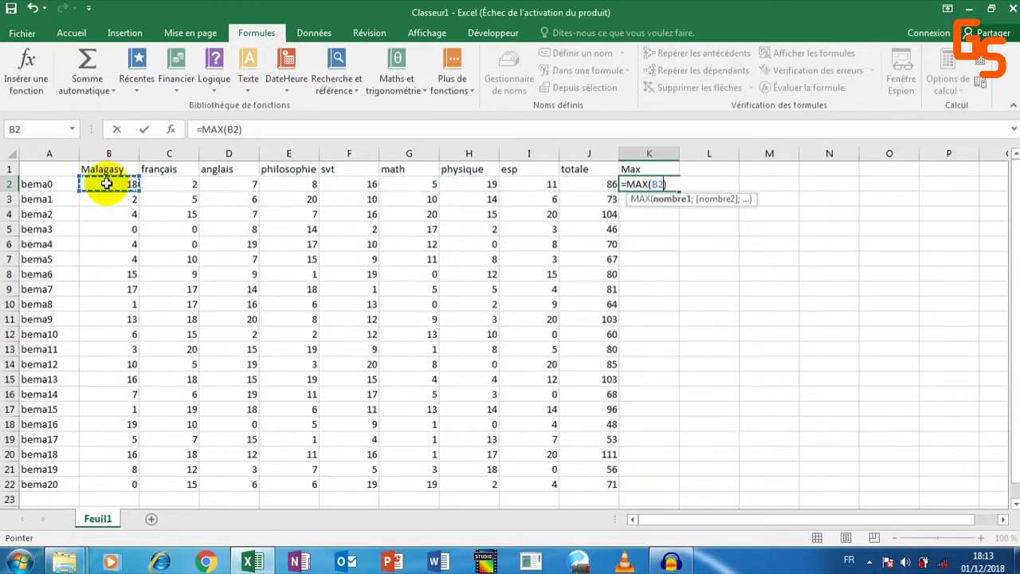
left_click(529, 184, "shift")
key("Return")
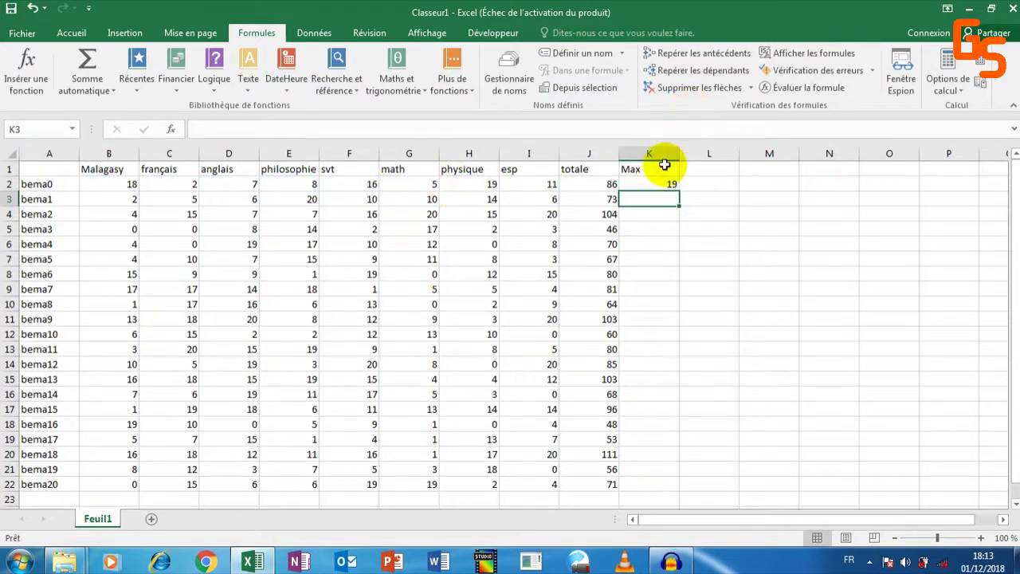
- Fill the MAX formula from K2 down to K22 for all students
left_click(640, 184)
left_click_drag(679, 191, 658, 491)
left_click_drag(654, 494, 655, 494)
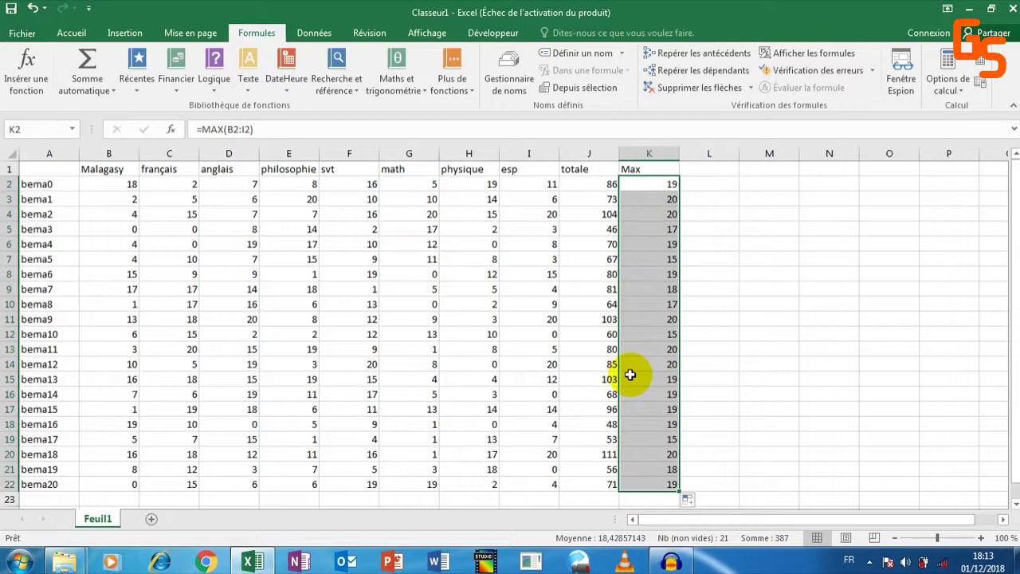
- Enter the header Min in cell L1, beside the Max column
left_click(711, 170)
left_click(597, 128)
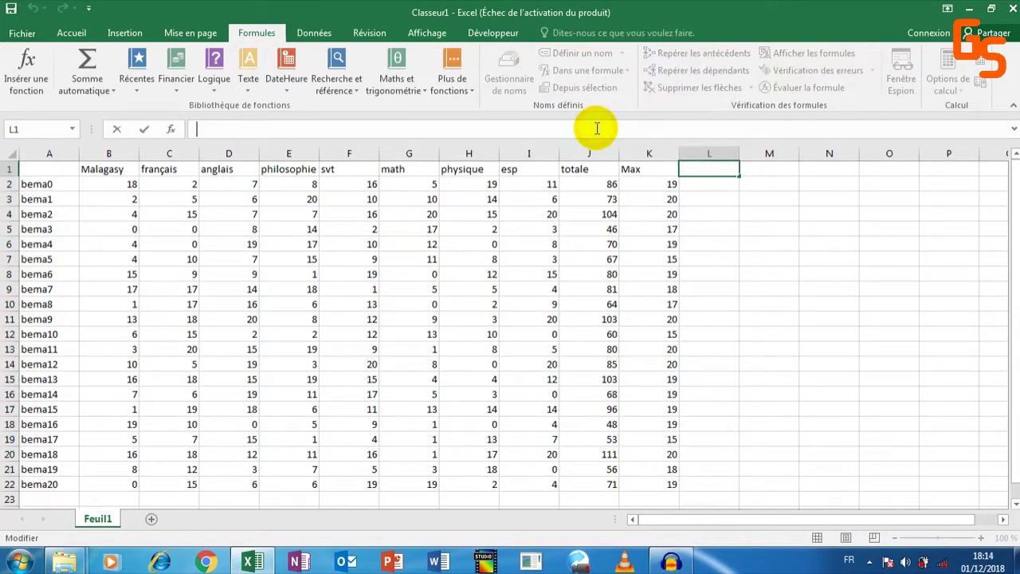
type("Min")
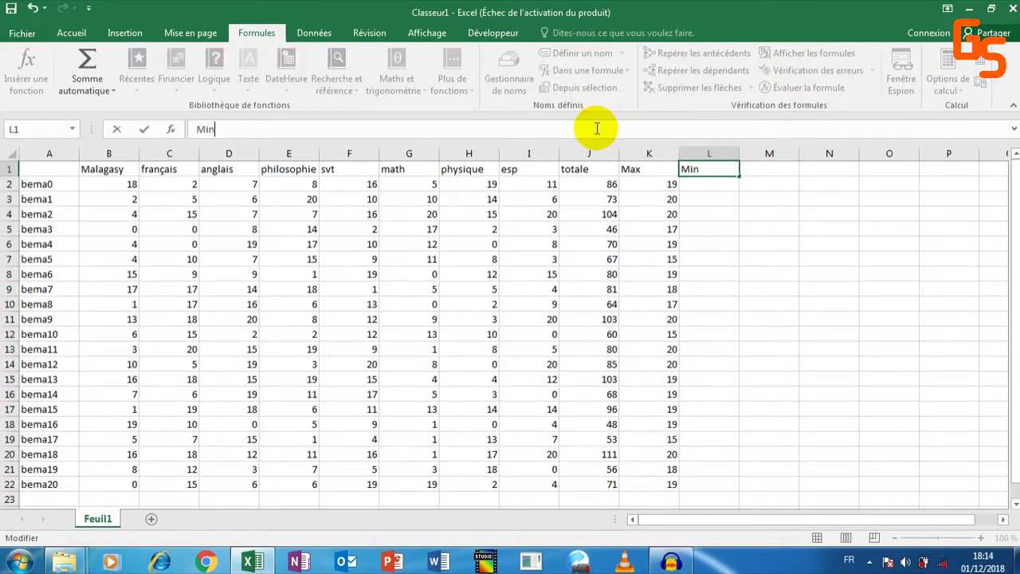
key("BackSpace")
key("BackSpace")
key("BackSpace")
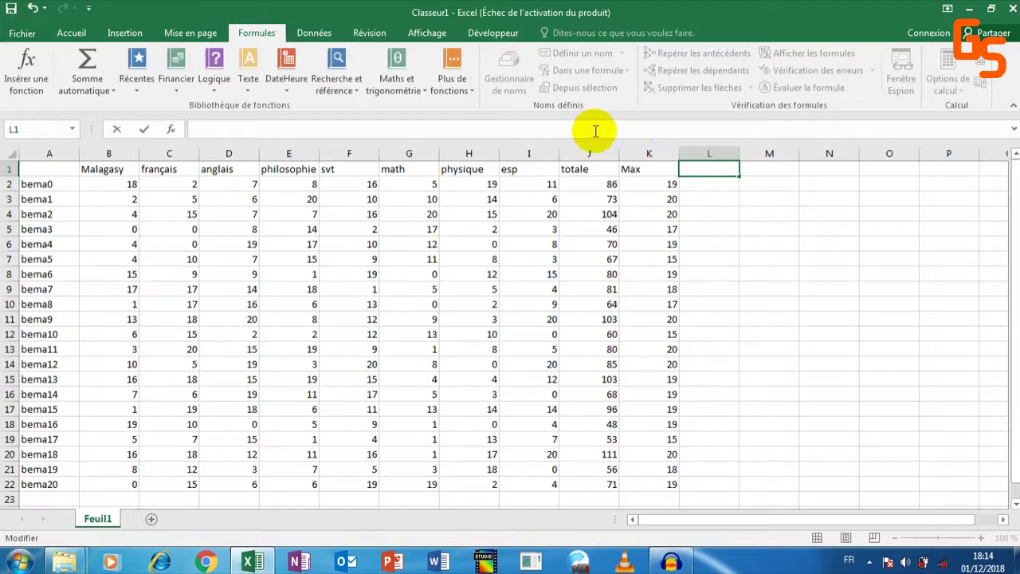
type("Min")
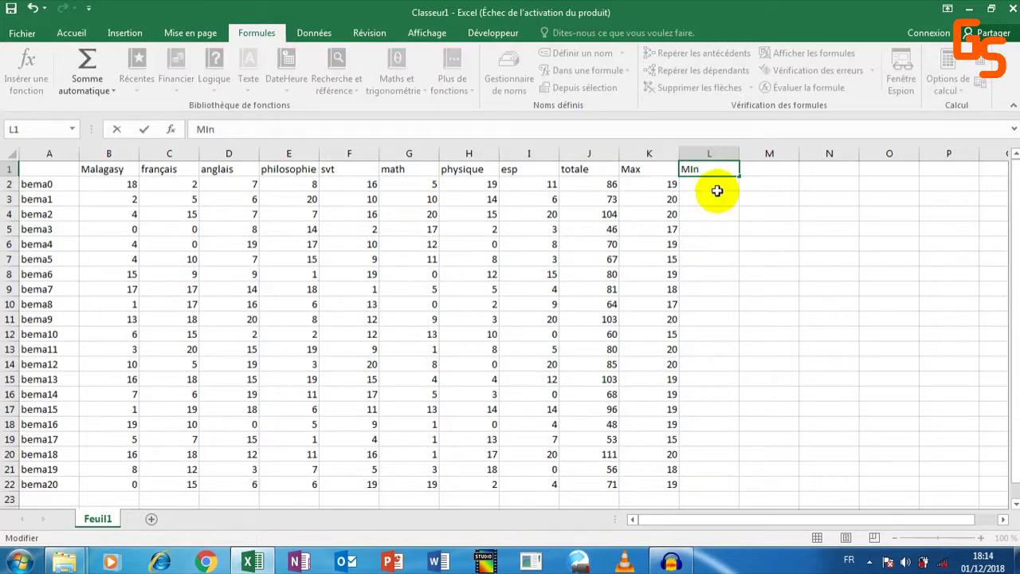
left_click(716, 189)
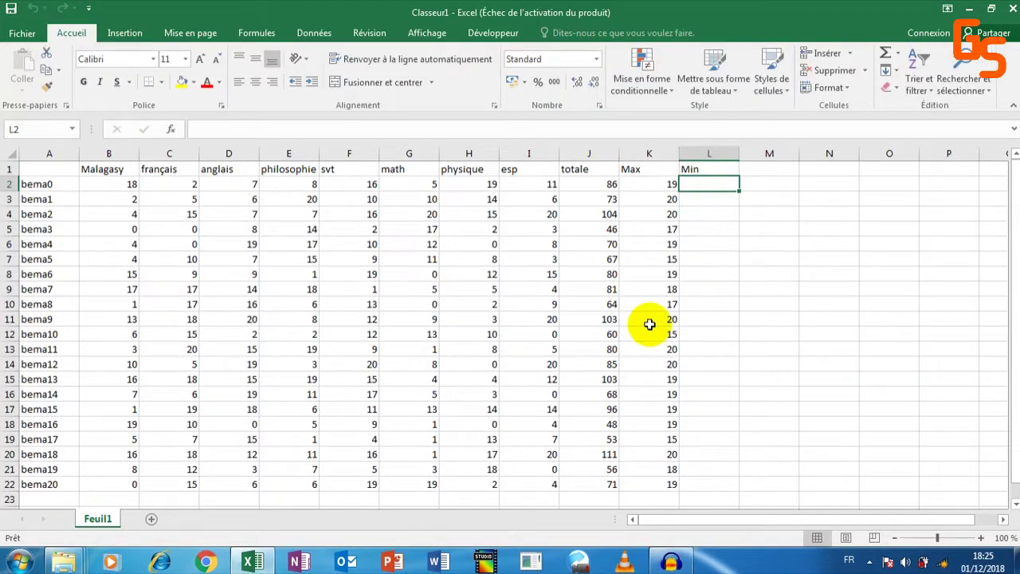
- Insert the automatic Min function in L2, limited to the first student's marks as =MIN(B2:I2)
left_click(691, 170)
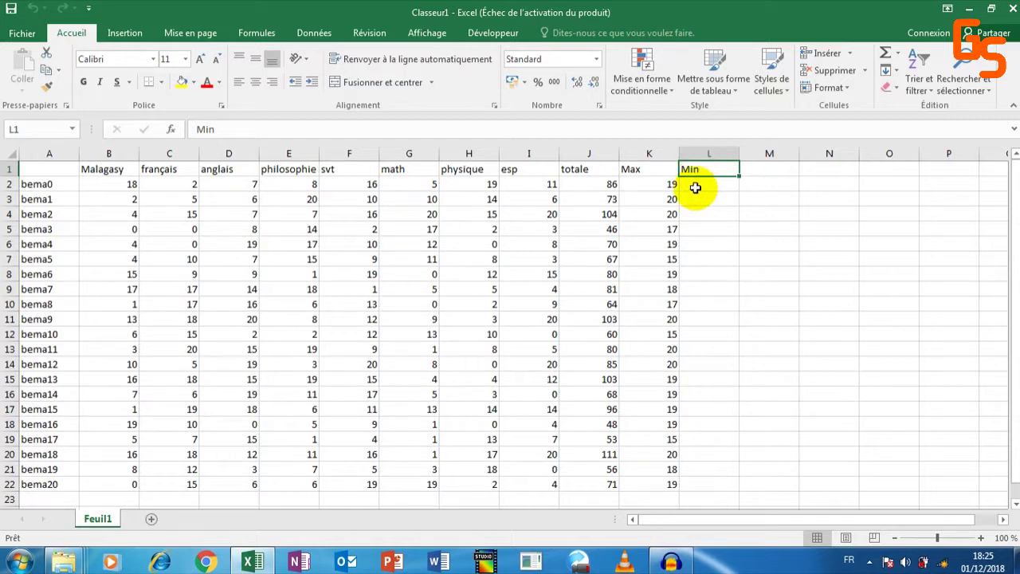
left_click(695, 188)
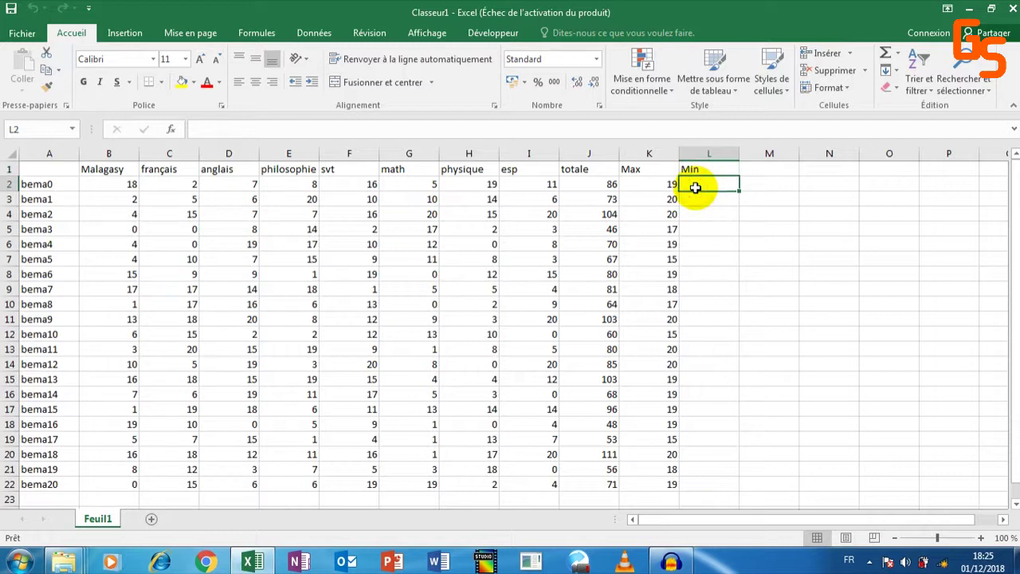
left_click(627, 127)
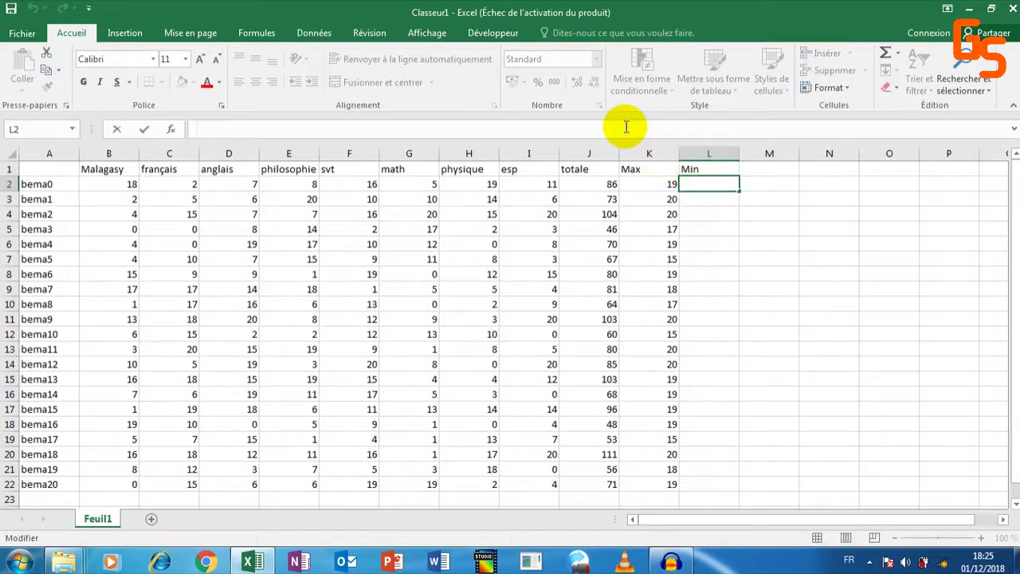
left_click(257, 33)
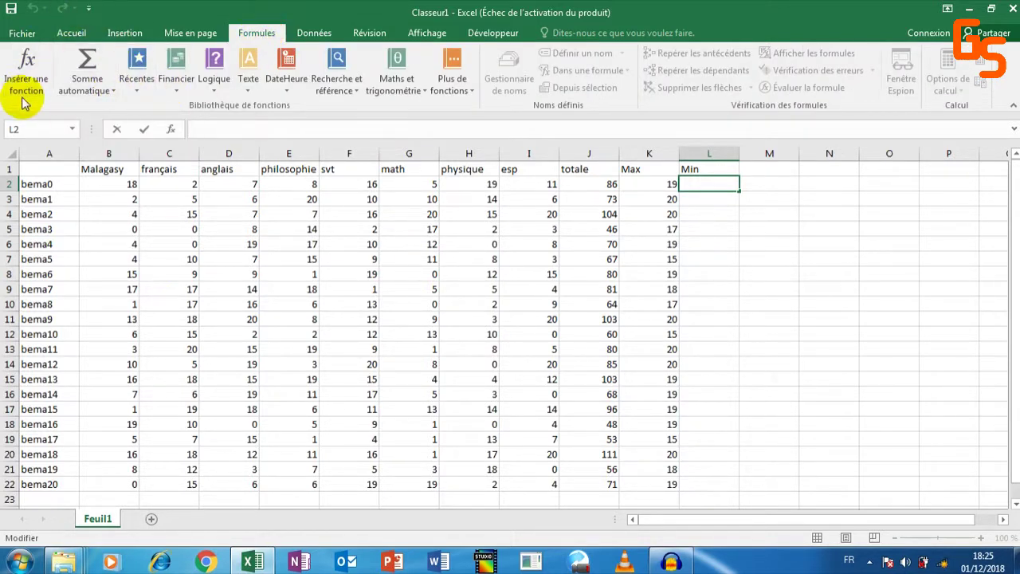
left_click(117, 93)
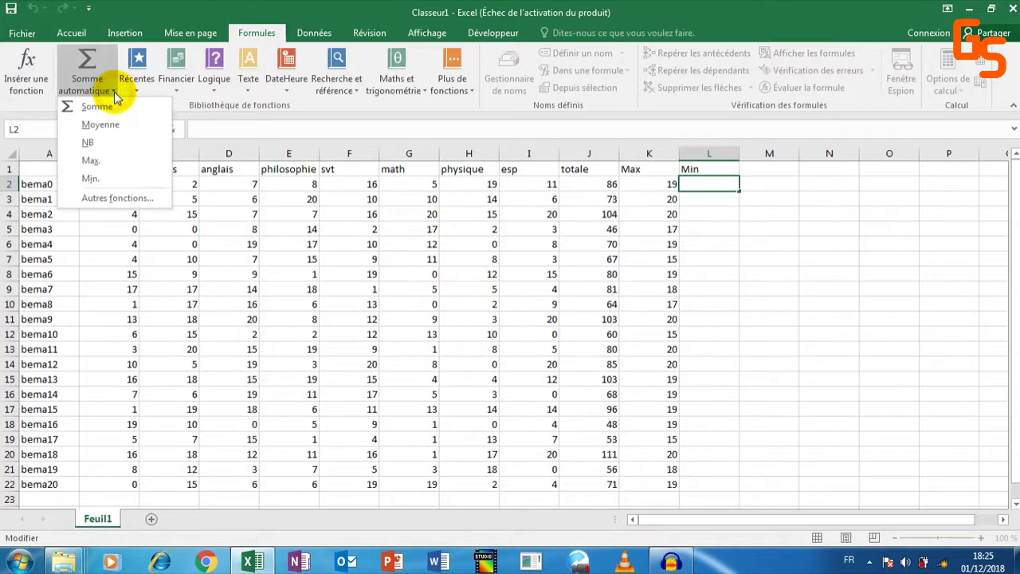
left_click(104, 175)
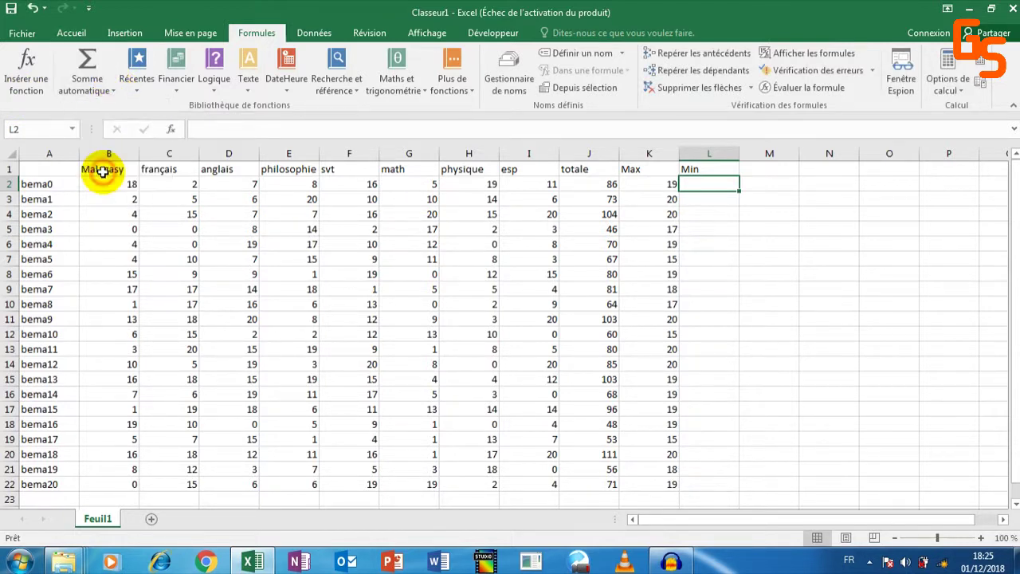
left_click(114, 90)
left_click(102, 177)
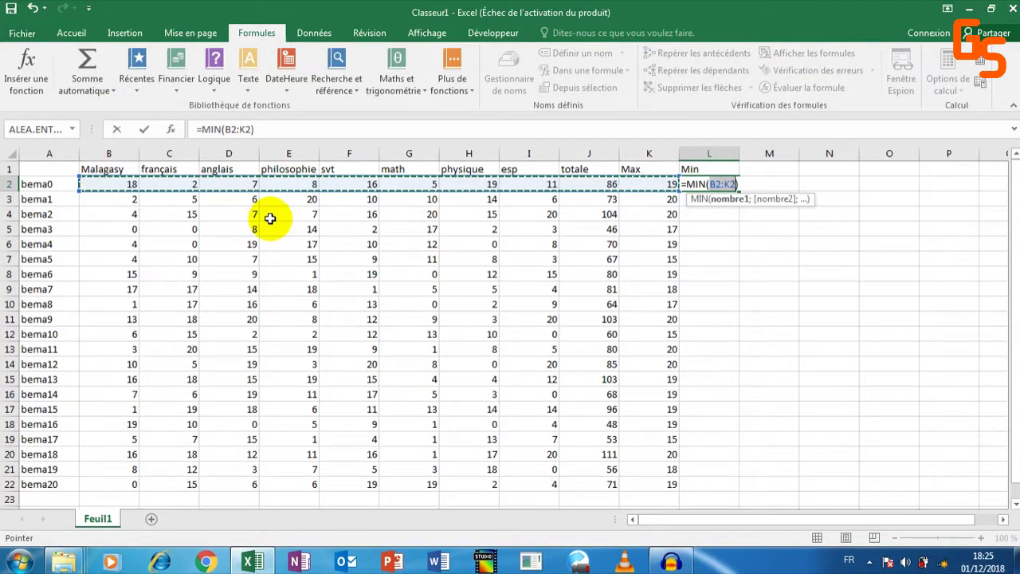
left_click(125, 184)
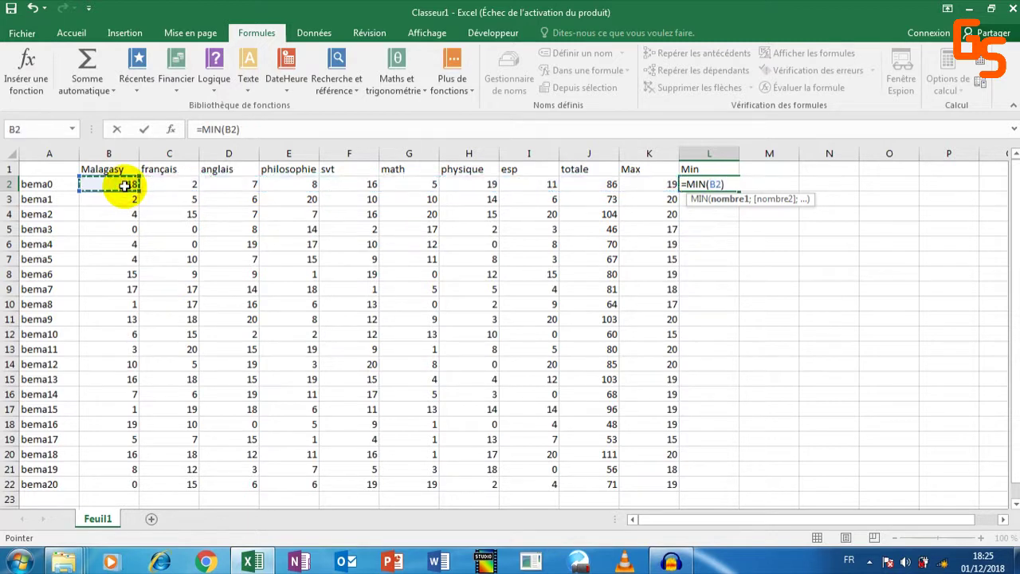
left_click(529, 187, "shift")
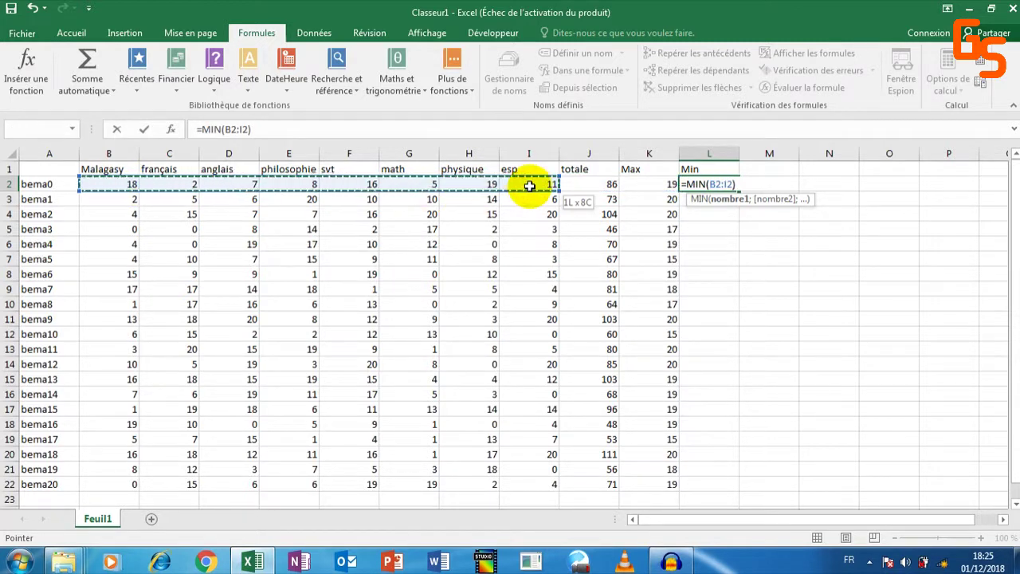
key("Return")
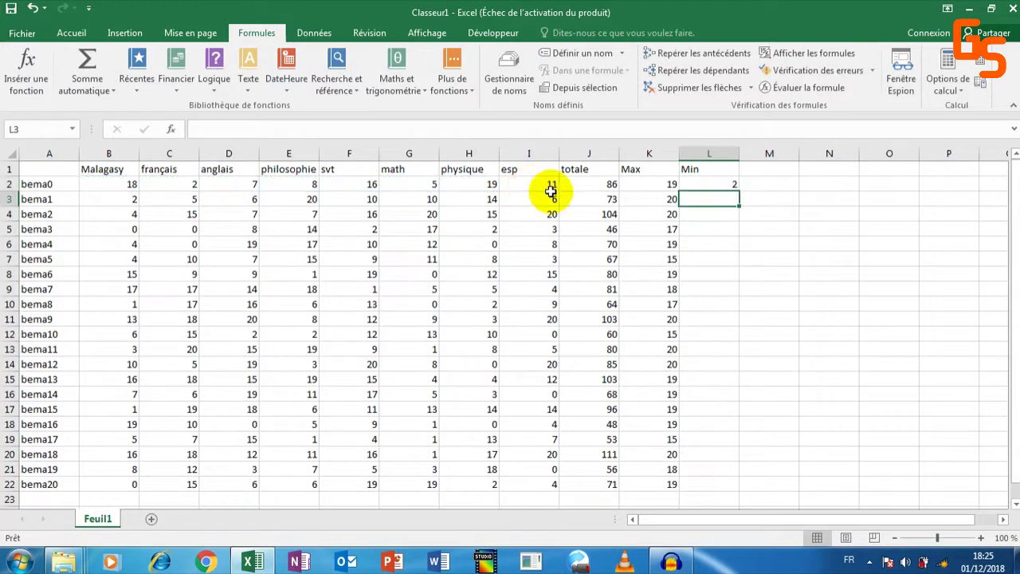
- Fill the MIN formula from L2 down to L22 for all students
left_click(715, 184)
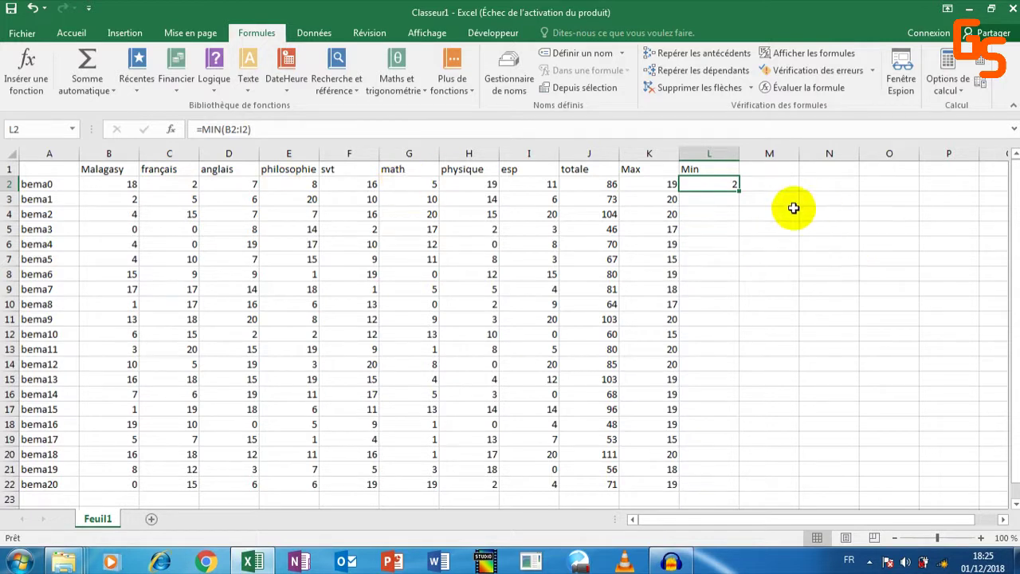
left_click_drag(738, 191, 712, 488)
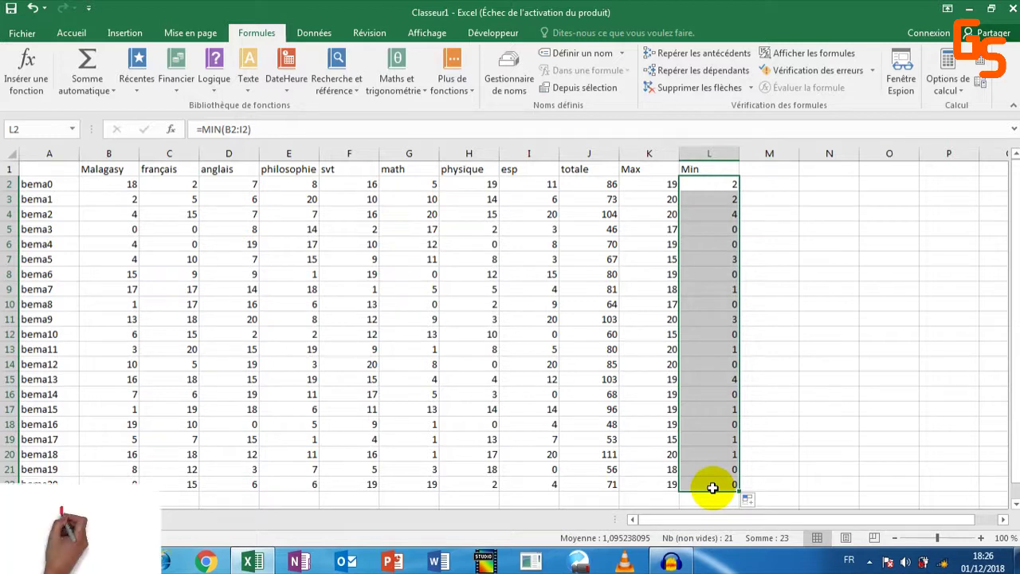
left_click(712, 488)
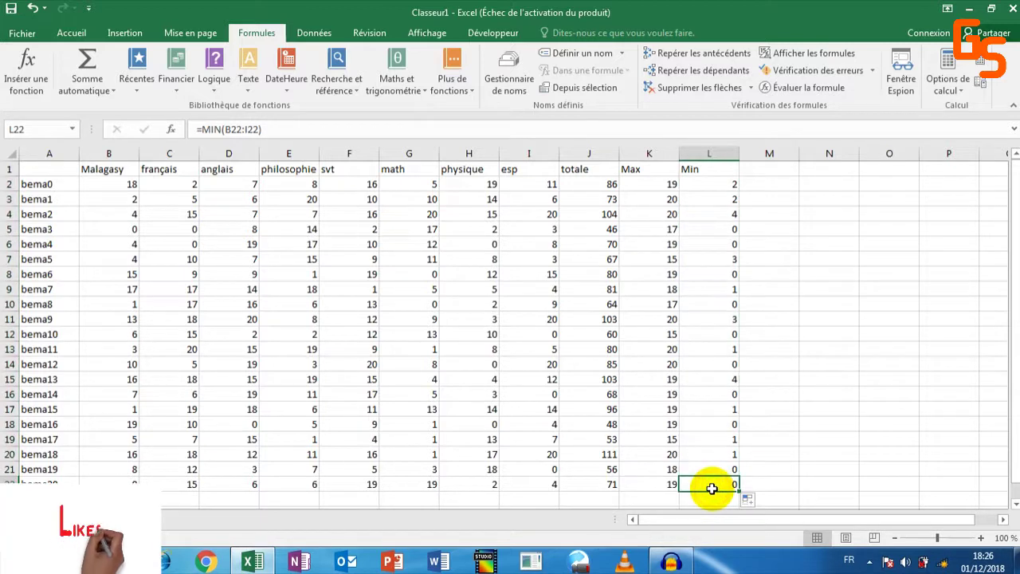